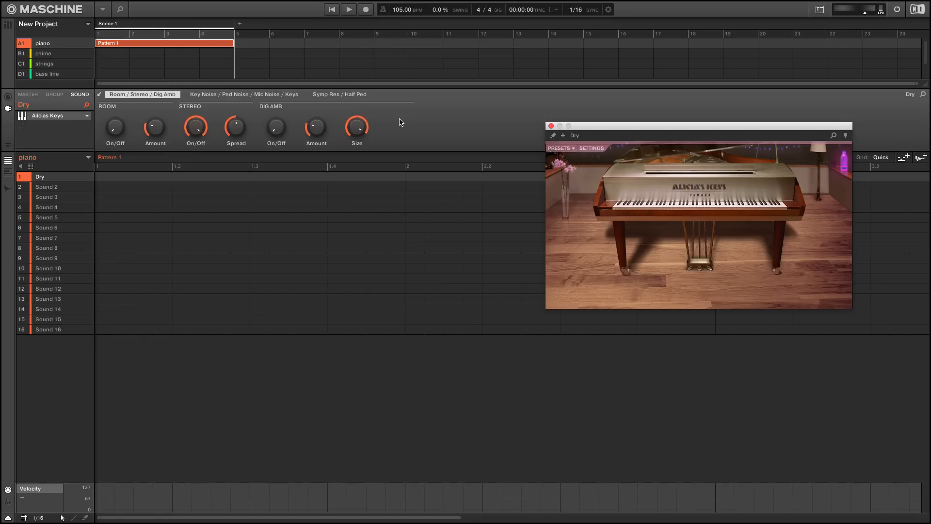
pyautogui.press('r')
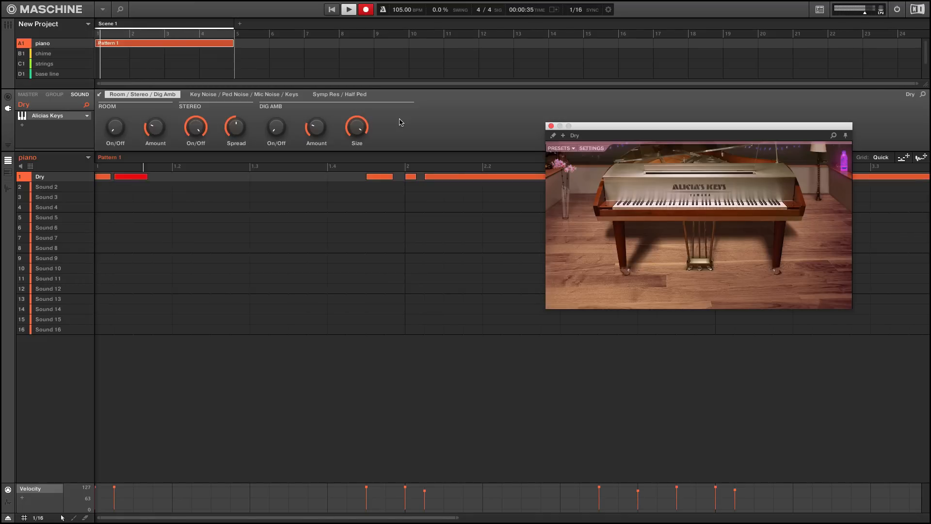
pyautogui.press('r')
pyautogui.press('space')
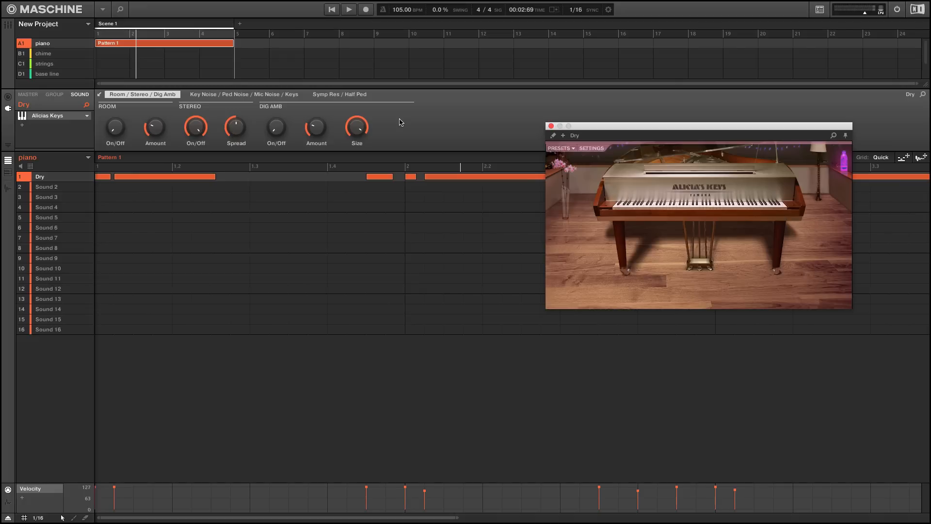
pyautogui.press('super+z')
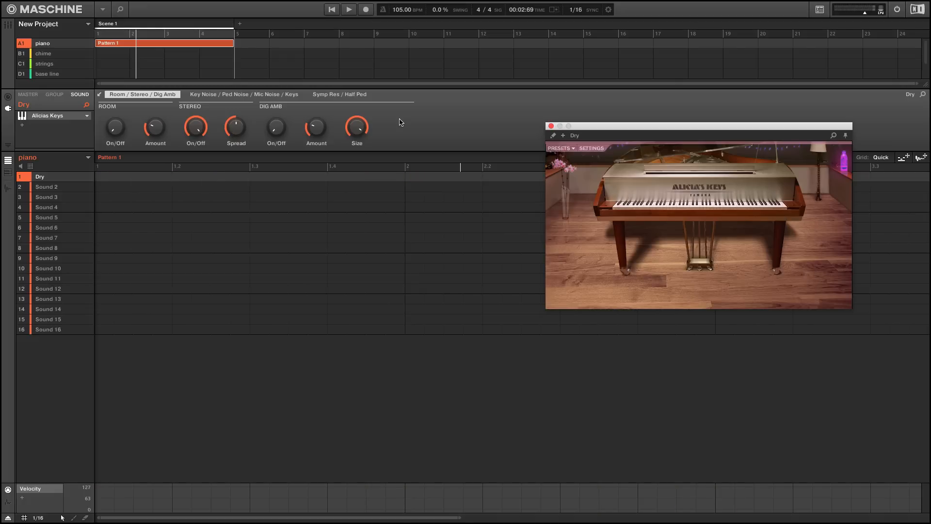
pyautogui.press('super+z')
# Record the piano part into an eight-bar pattern and trim its opening long note to start on the second sixteenth in the piano roll
pyautogui.press('super+r')
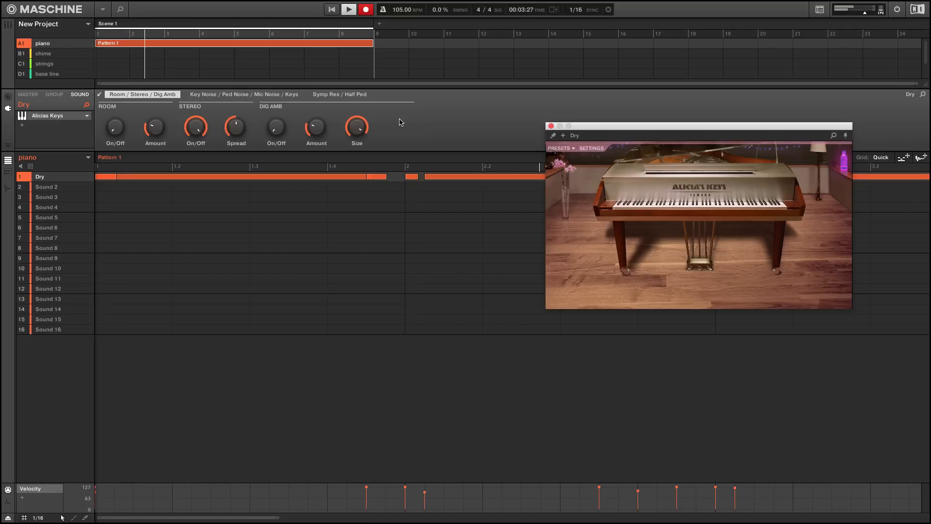
pyautogui.press('space')
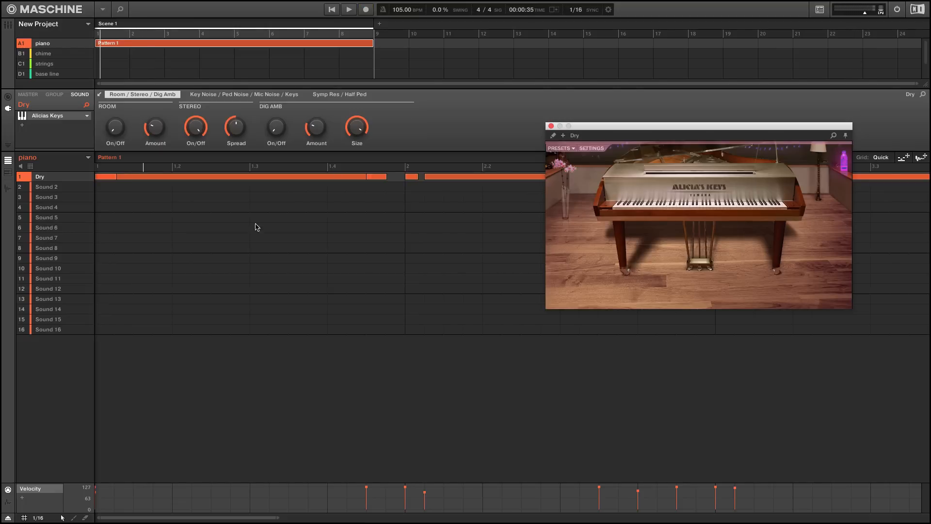
pyautogui.click(7, 172)
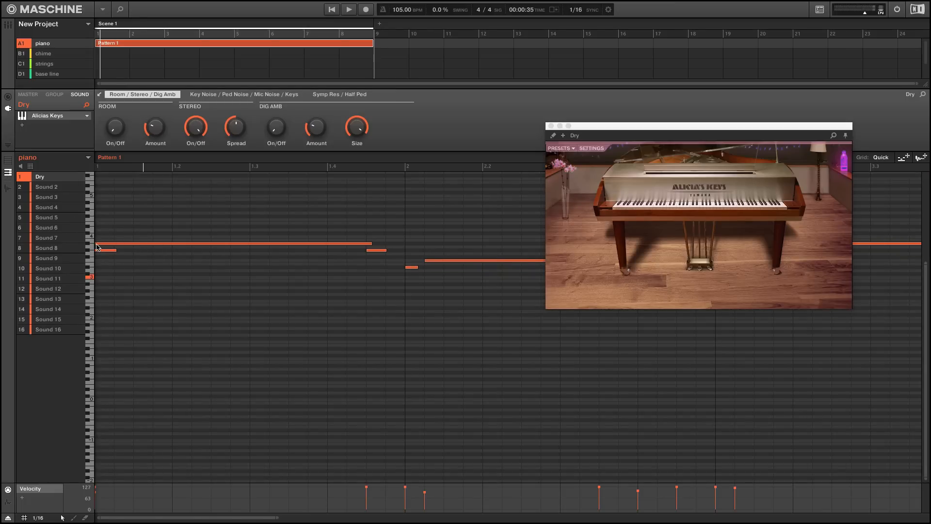
pyautogui.moveTo(97, 244); pyautogui.dragTo(104, 242)
pyautogui.press('space')
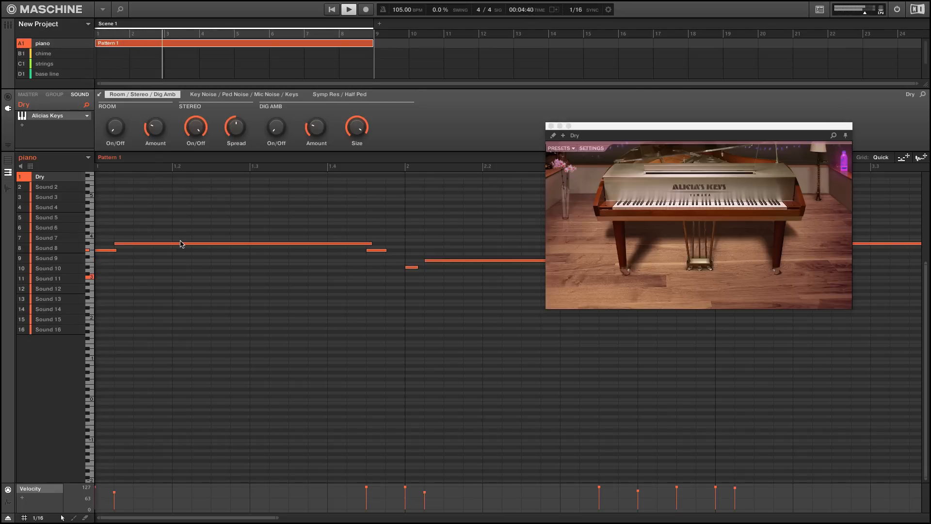
pyautogui.press('space')
# Open Massive in the chime group and set oscillator 1 to the Sin-Square wavetable
pyautogui.press('2')
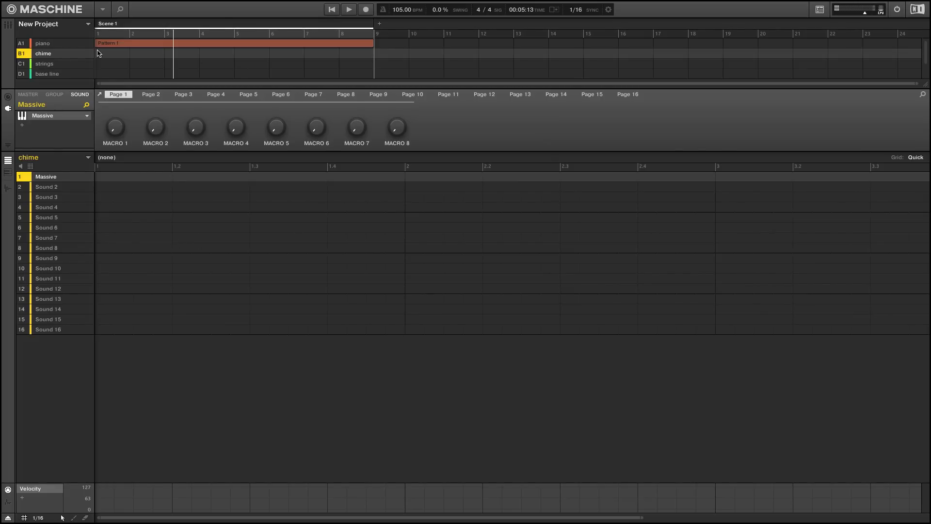
pyautogui.click(42, 116)
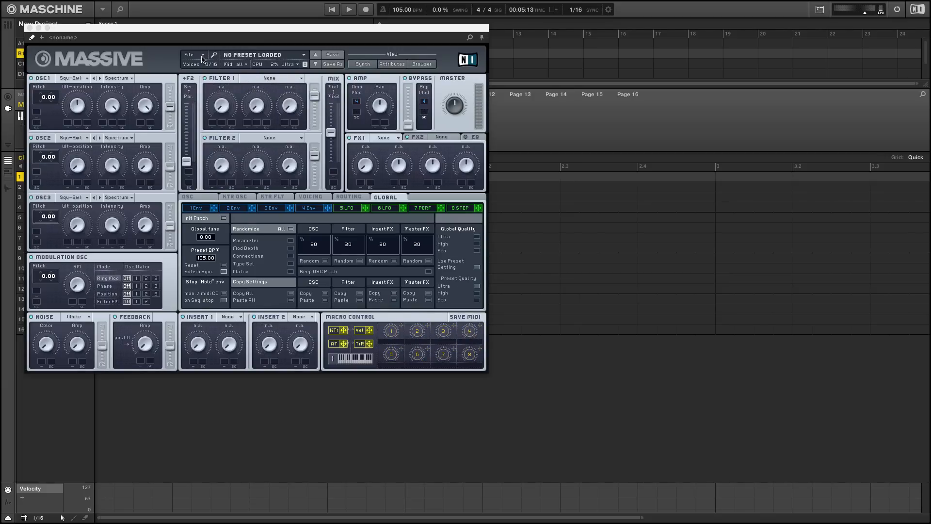
pyautogui.click(69, 78)
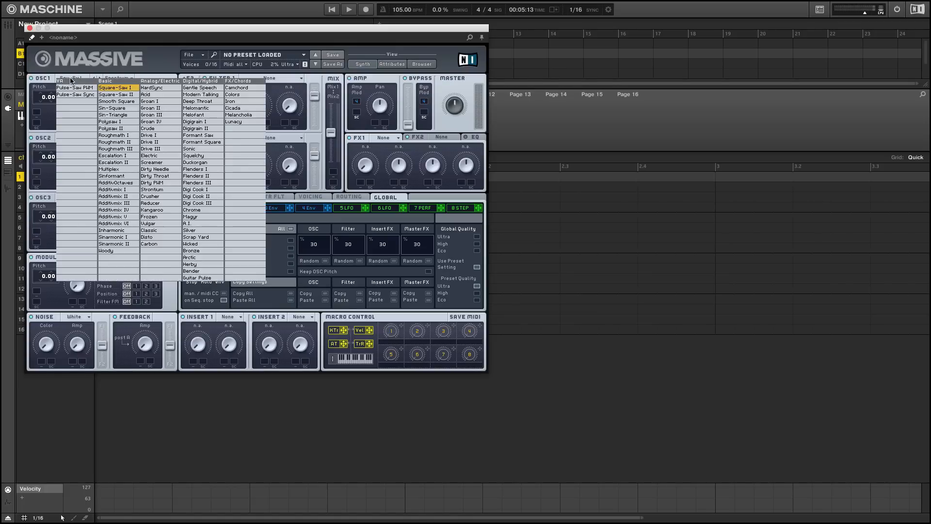
pyautogui.click(125, 109)
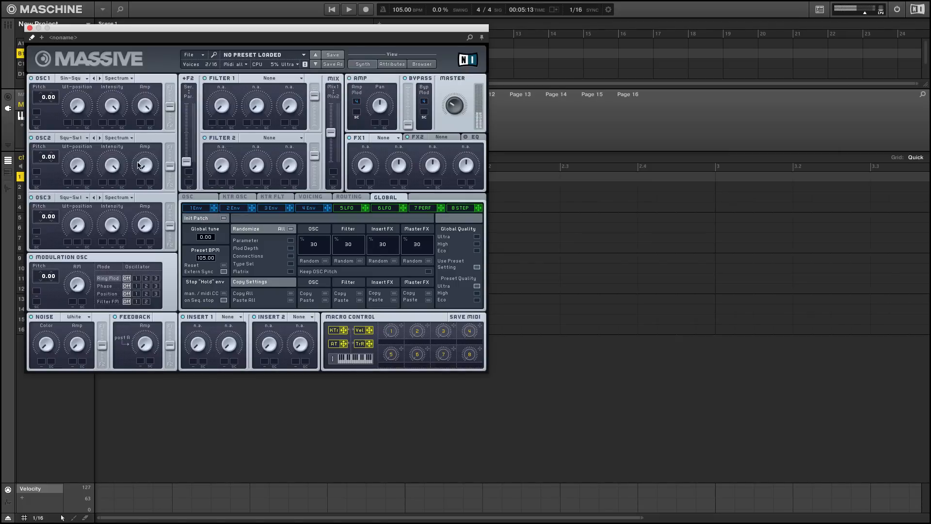
# Set oscillator 2 to pitch 12.00 with the Sin-Square wavetable
pyautogui.moveTo(41, 161)
pyautogui.mouseDown()
pyautogui.moveTo(41, 146)
pyautogui.moveTo(44, 156)
pyautogui.mouseUp()
pyautogui.click(100, 139)
pyautogui.click(99, 138)
# Shape envelope 4 with the decay level at maximum and a longer release
pyautogui.click(313, 208)
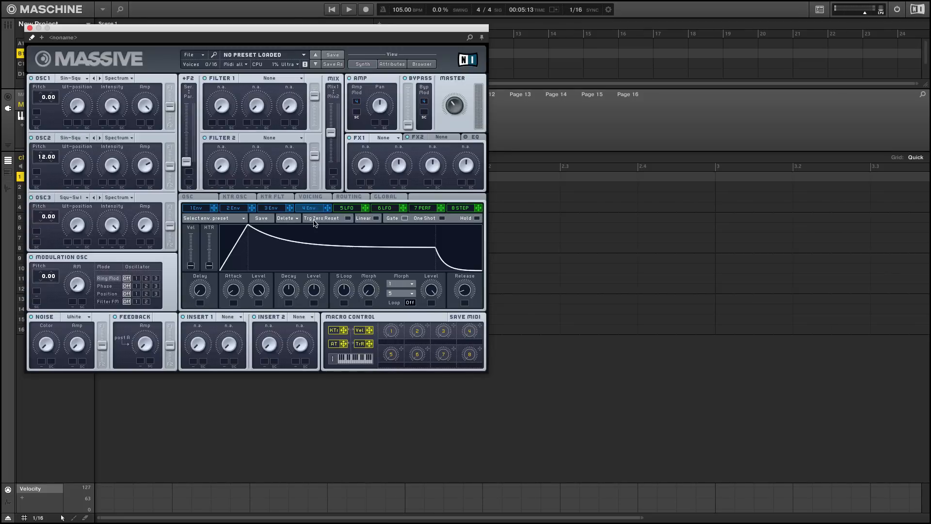
pyautogui.moveTo(316, 292); pyautogui.dragTo(322, 233)
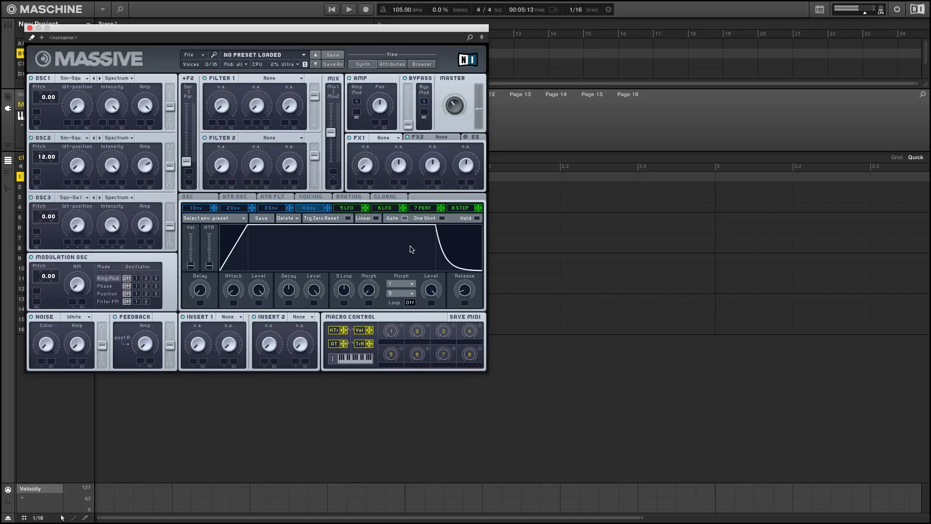
pyautogui.moveTo(462, 292); pyautogui.dragTo(464, 253)
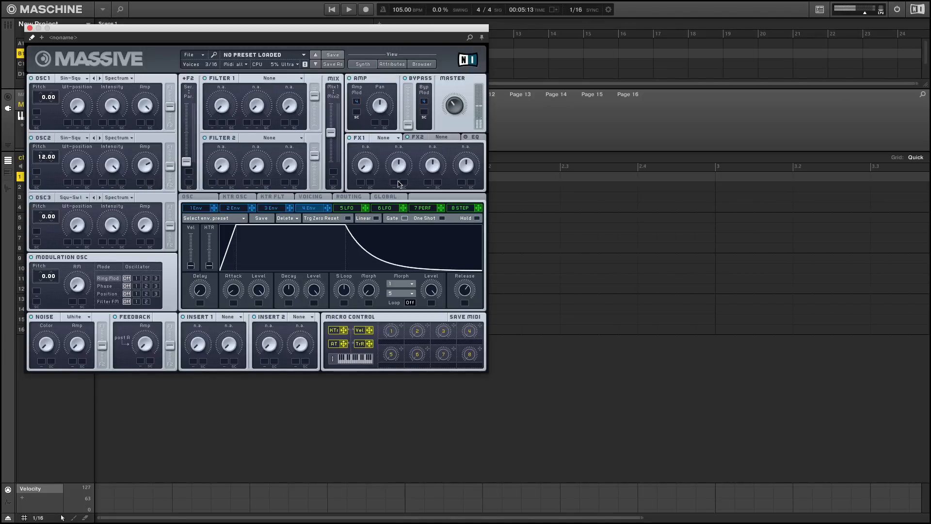
# Apply the Chorus effect in the FX1 slot
pyautogui.click(399, 138)
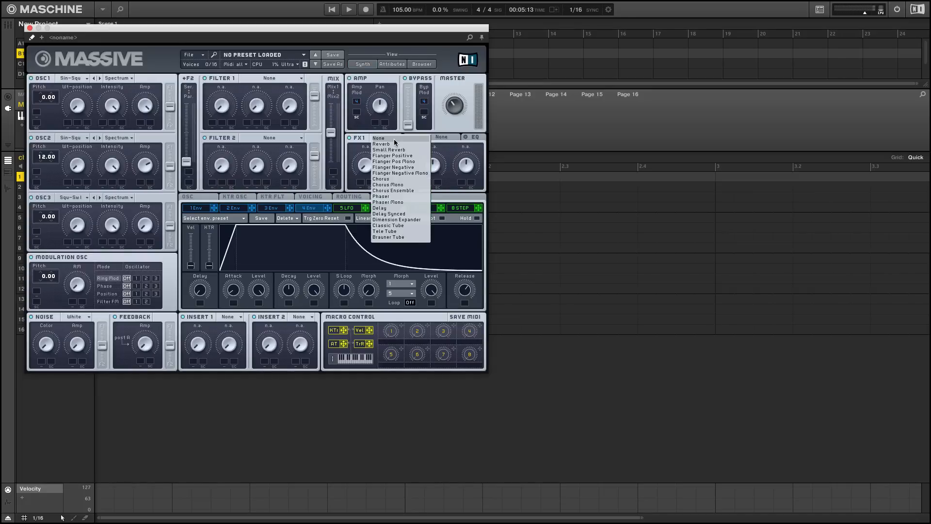
pyautogui.click(402, 179)
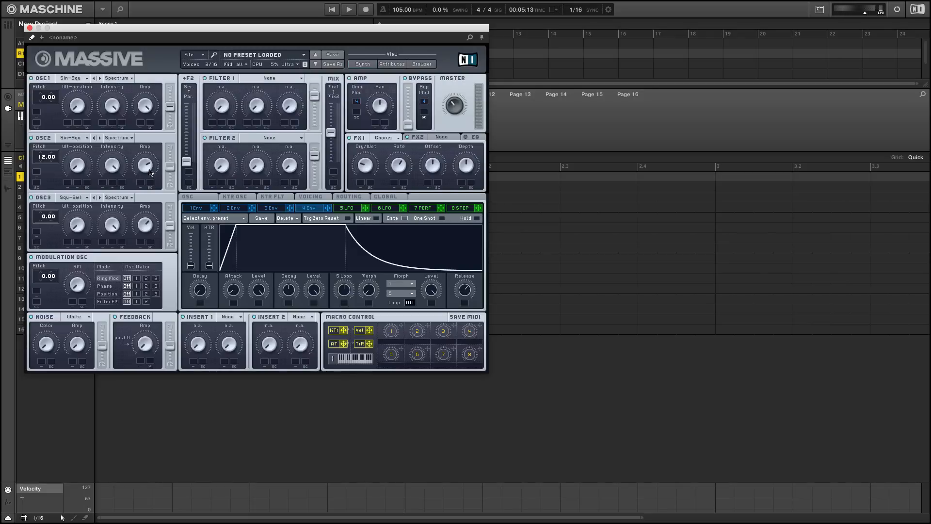
# Set oscillator 3 to pitch -12.00 with the Sin-Square wavetable, and lengthen envelope 4's release slightly
pyautogui.moveTo(43, 219); pyautogui.dragTo(41, 234)
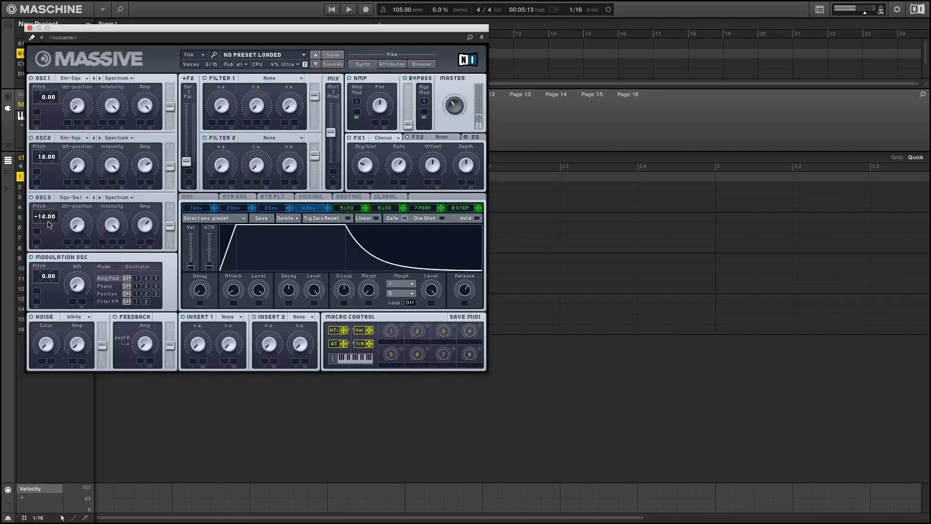
pyautogui.click(91, 200)
pyautogui.click(148, 206)
pyautogui.moveTo(465, 287); pyautogui.dragTo(466, 260)
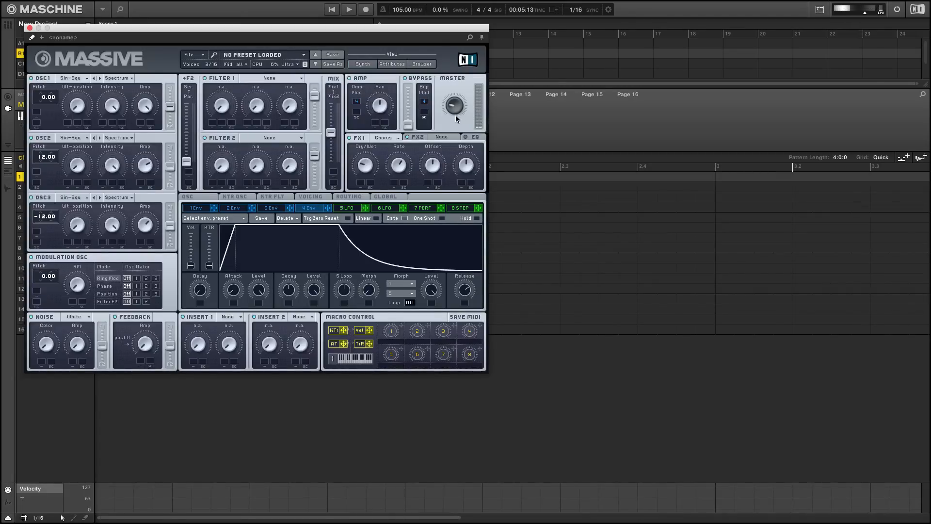
# Set the voicing to 3 unisono voices, with a slight Pitch Cutoff spread and a wide Pan Position spread enabled
pyautogui.click(189, 197)
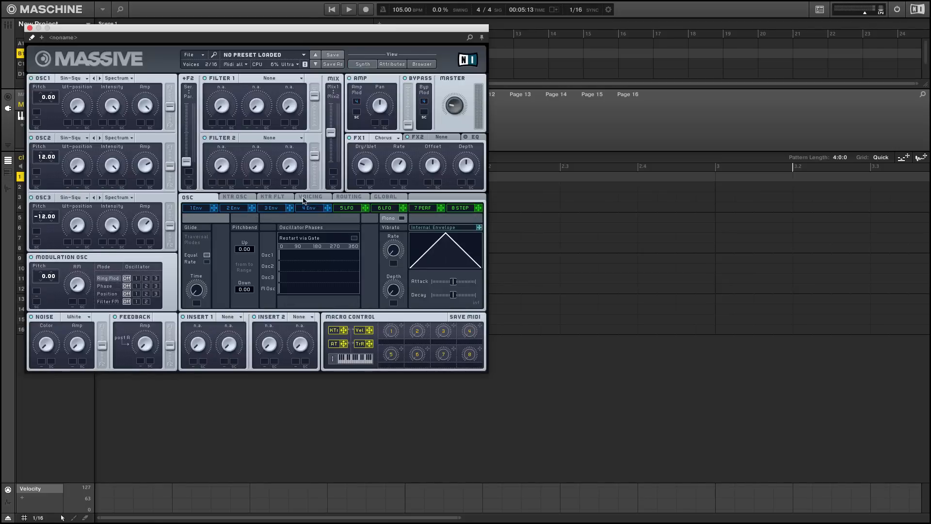
pyautogui.click(311, 198)
pyautogui.click(345, 198)
pyautogui.click(318, 199)
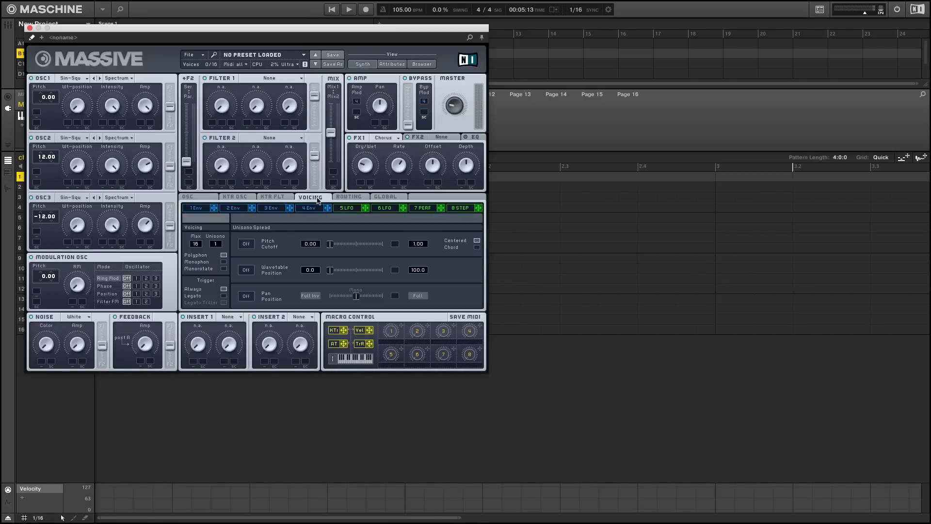
pyautogui.moveTo(216, 243); pyautogui.dragTo(218, 239)
pyautogui.click(246, 243)
pyautogui.moveTo(329, 245)
pyautogui.mouseDown()
pyautogui.moveTo(387, 249)
pyautogui.moveTo(341, 250)
pyautogui.mouseUp()
pyautogui.click(246, 296)
pyautogui.moveTo(356, 296); pyautogui.dragTo(445, 297)
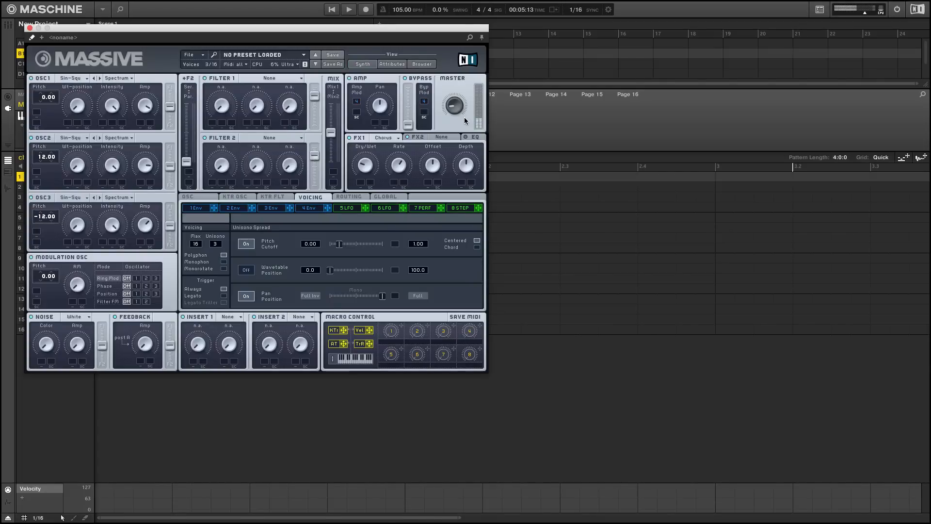
pyautogui.press('r')
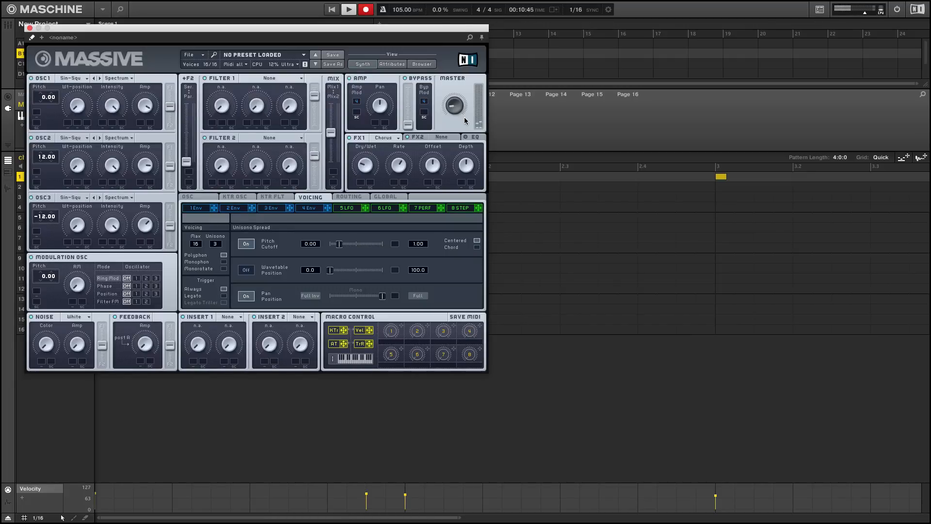
pyautogui.press('super+z')
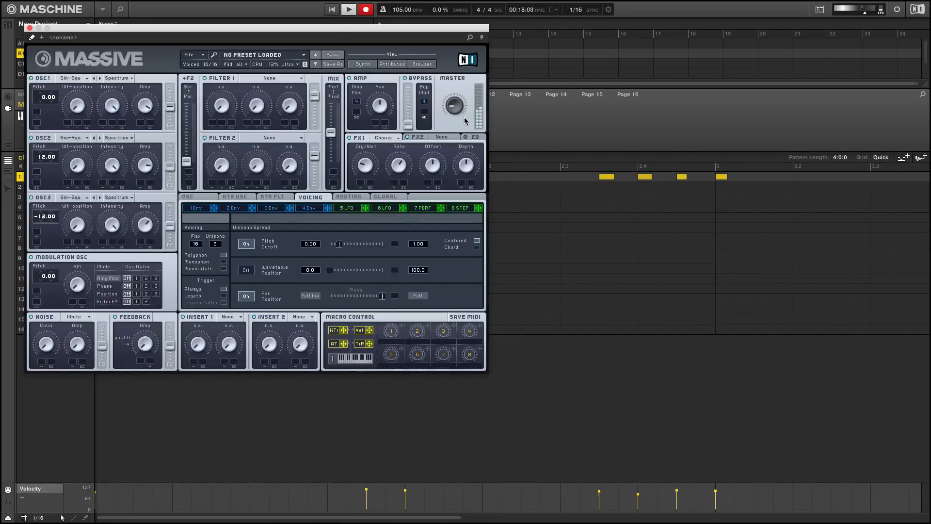
pyautogui.press('space')
pyautogui.press('space')
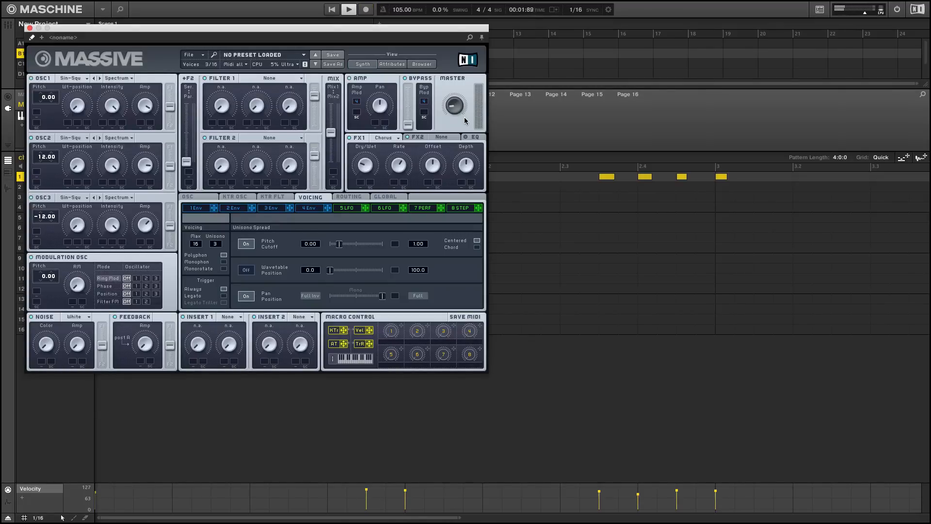
pyautogui.press('space')
pyautogui.press('Delete')
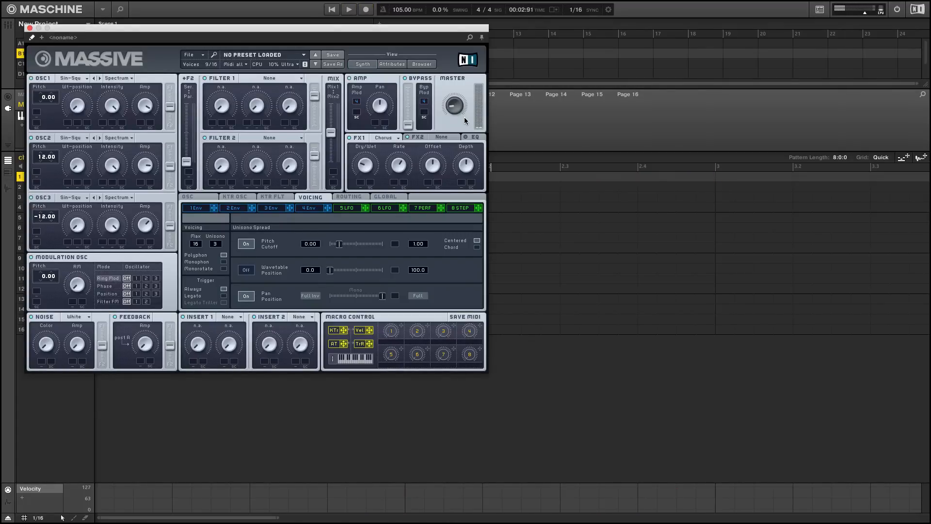
pyautogui.press('r')
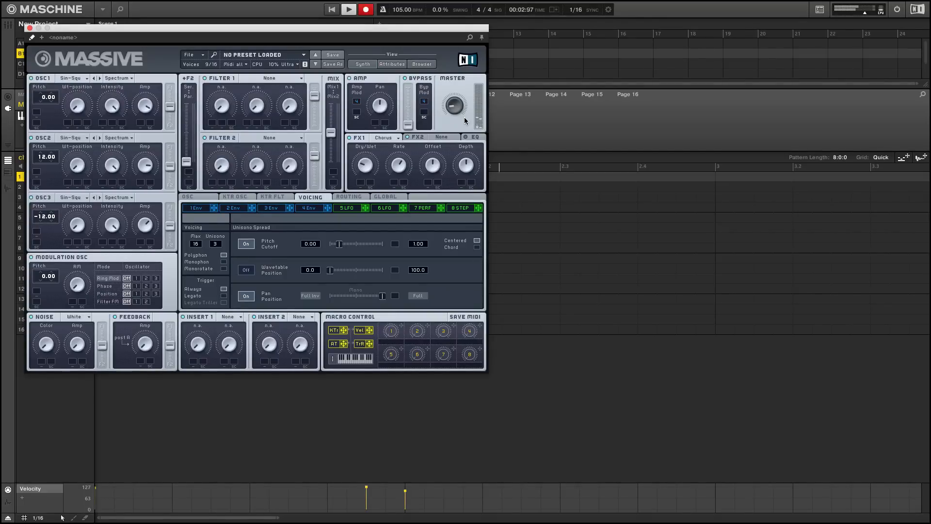
pyautogui.press('super+z')
pyautogui.press('space')
# Record the chime part across the eight-bar pattern
pyautogui.hotkey('shift', 'r')
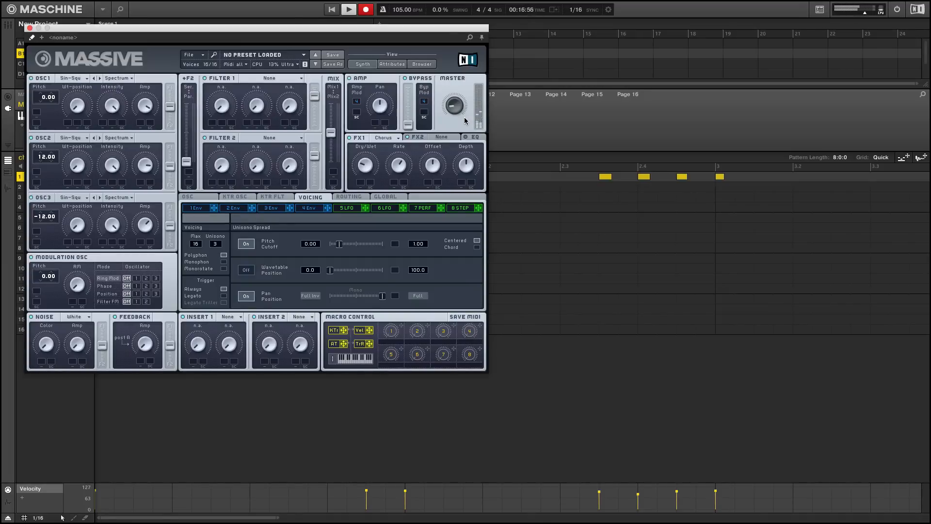
pyautogui.press('space')
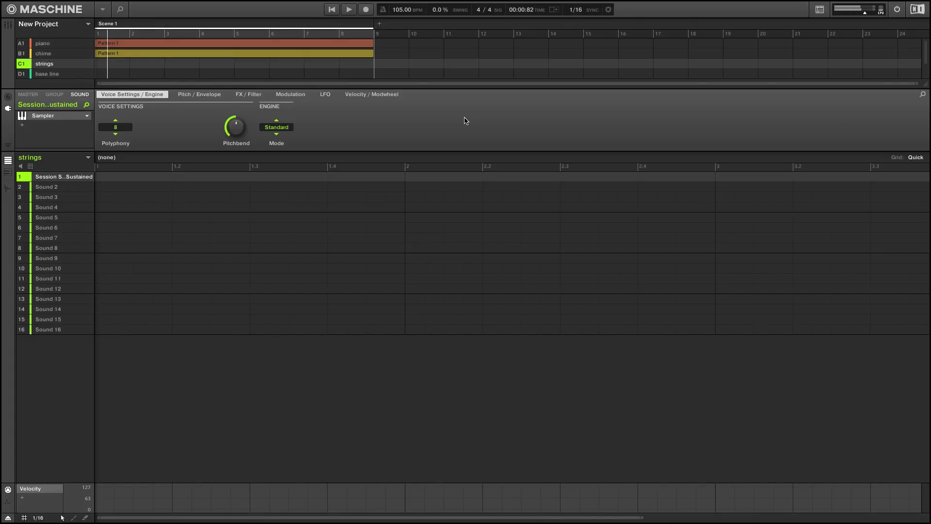
# Record the sustained strings part into an eight-bar pattern and overdub a second pass on it
pyautogui.moveTo(92, 179)
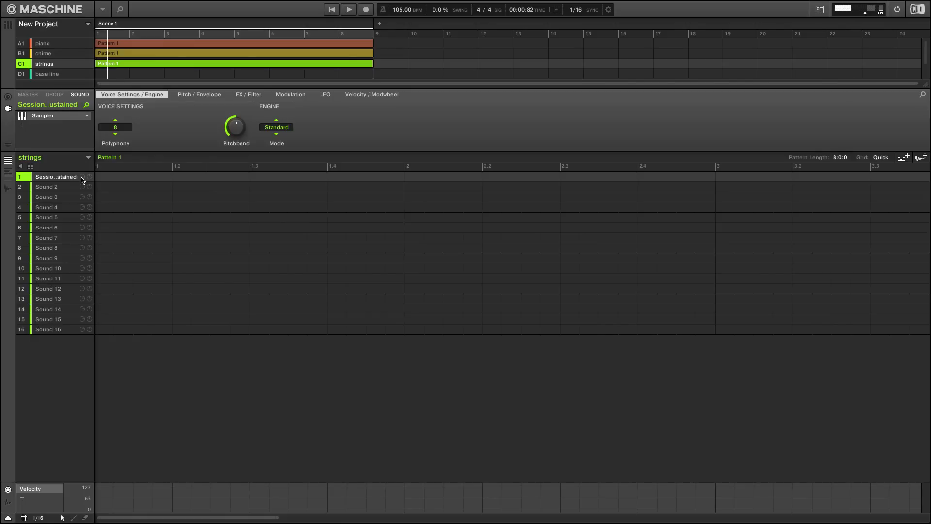
pyautogui.press('r')
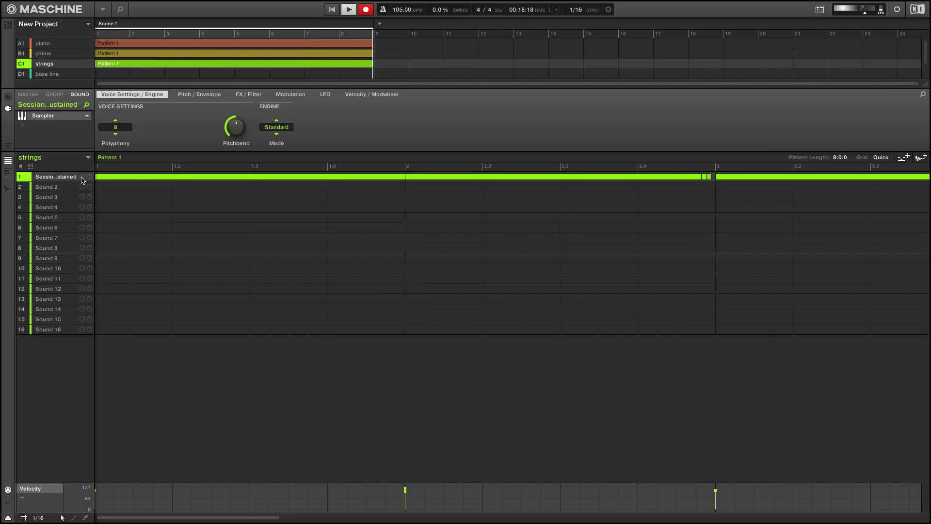
pyautogui.press('space')
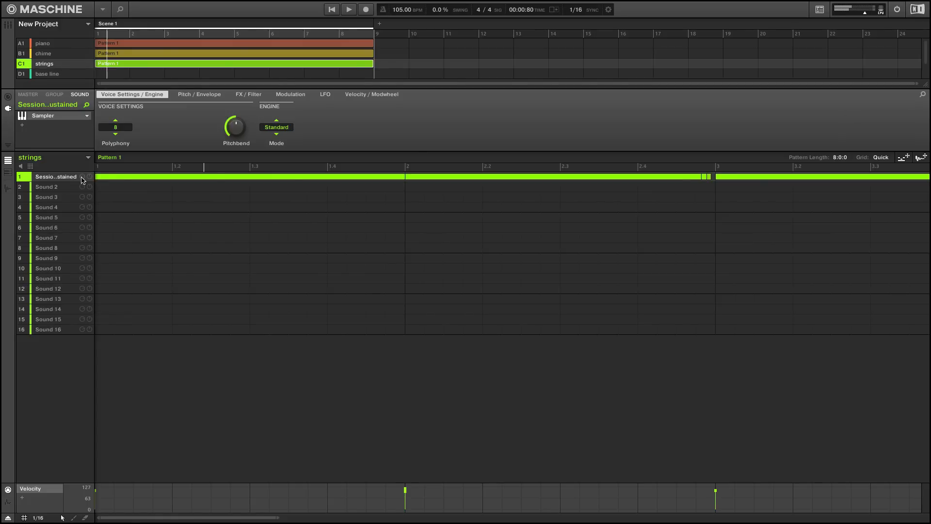
pyautogui.press('r')
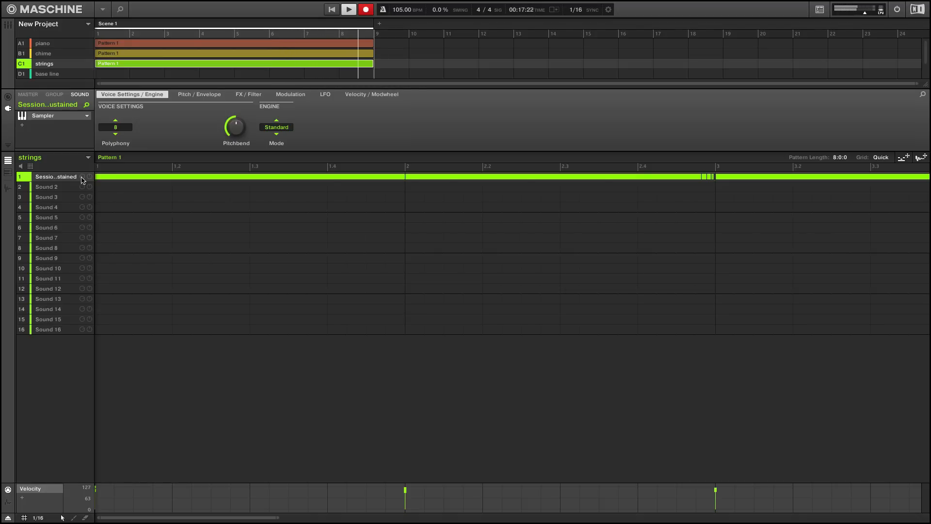
pyautogui.press('space')
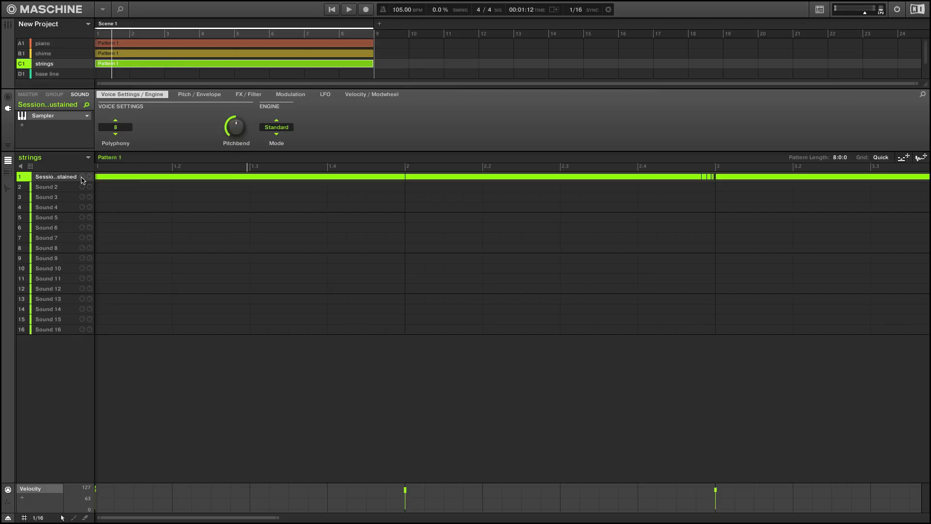
# Load Massive into the first sound of the base line group and lower its master volume
pyautogui.press('Right')
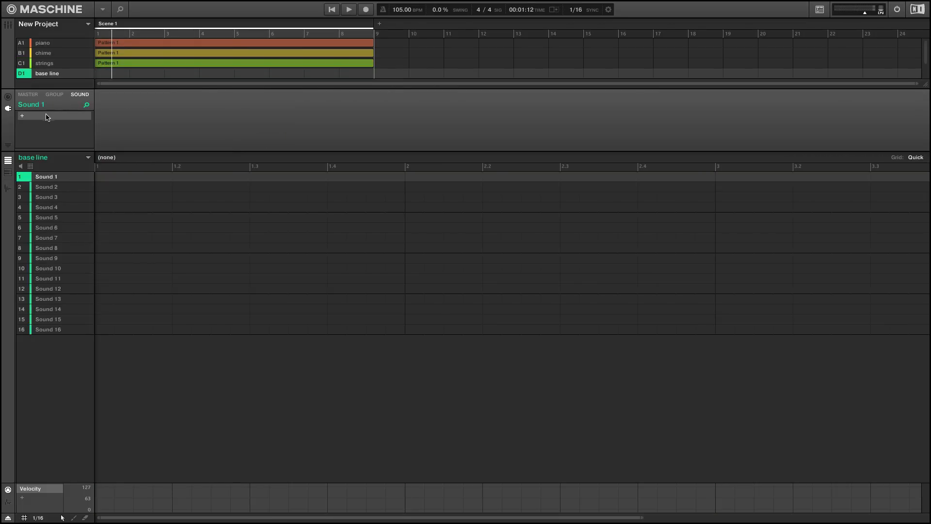
pyautogui.click(27, 116)
pyautogui.moveTo(73, 145)
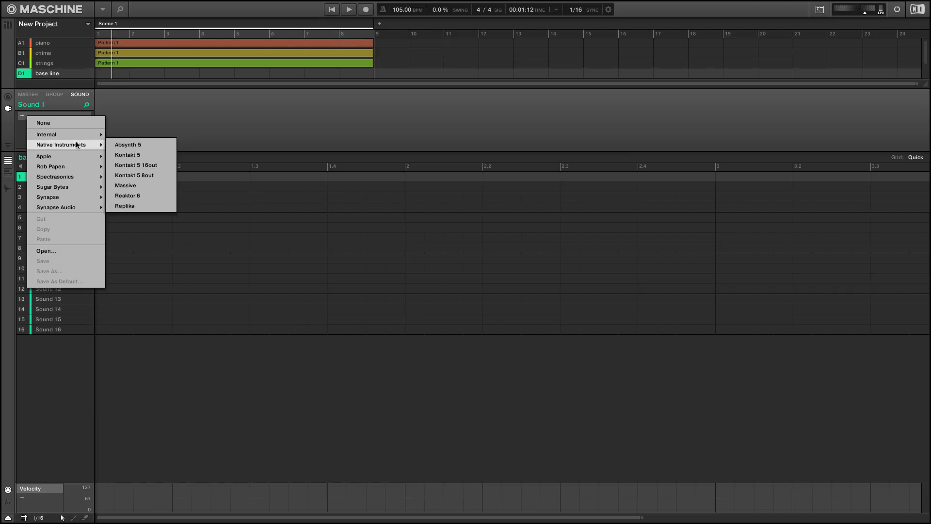
pyautogui.click(131, 186)
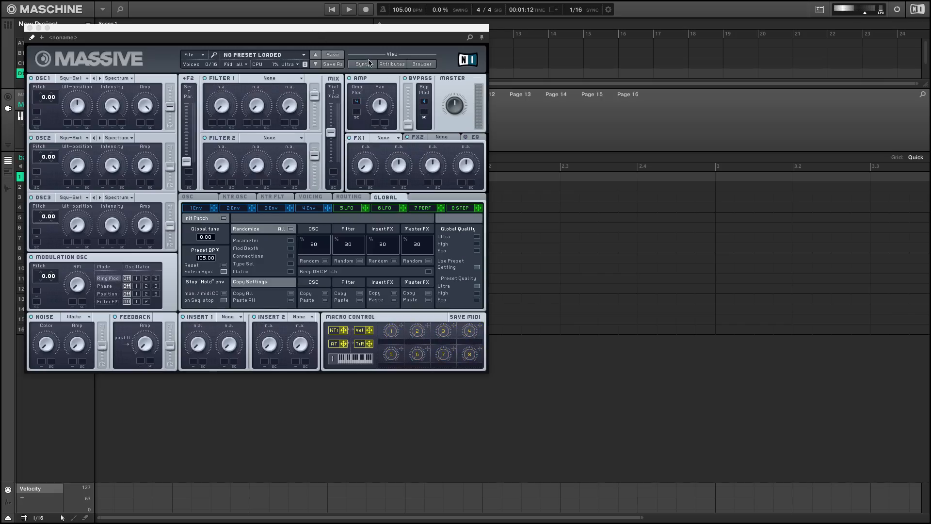
pyautogui.moveTo(455, 105); pyautogui.dragTo(455, 113)
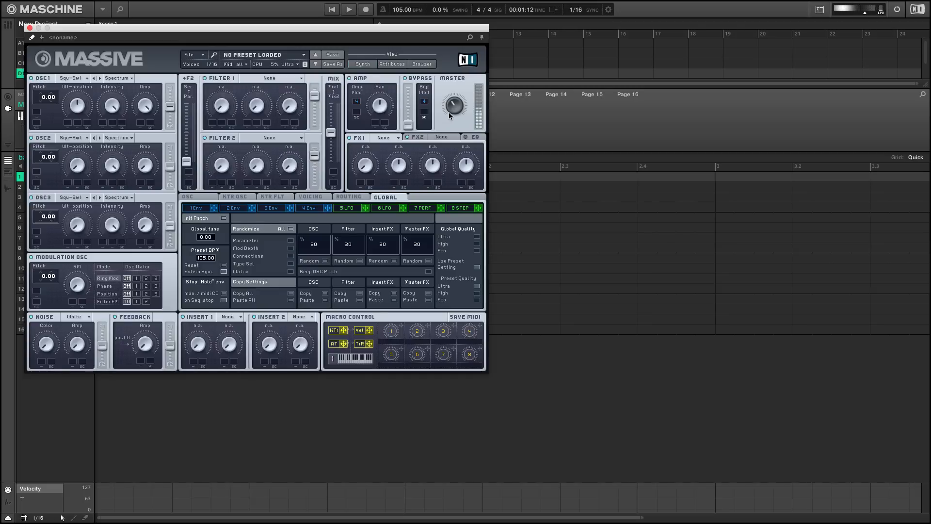
# Set oscillator 1's wavetable to Sin-Squ for the base line sound
pyautogui.click(80, 79)
pyautogui.click(116, 108)
pyautogui.click(244, 197)
pyautogui.click(187, 197)
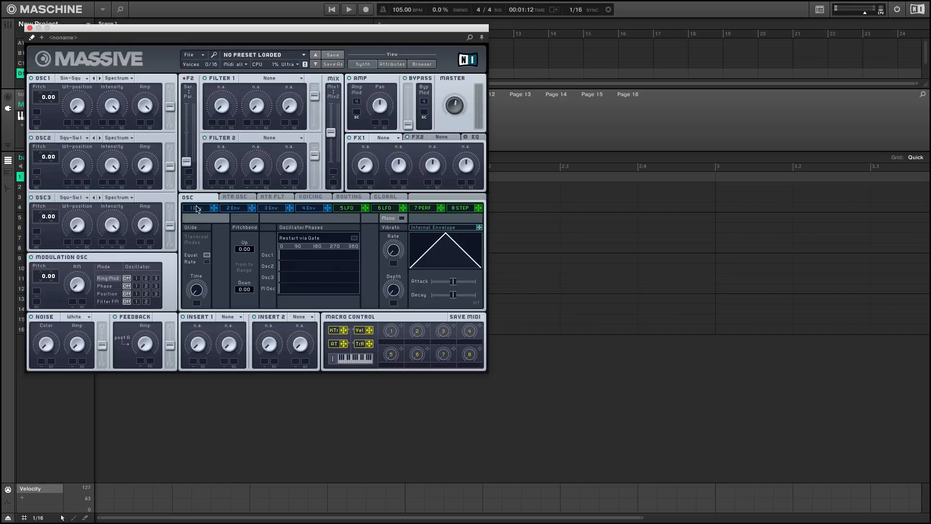
# Set the voicing mode to Monorotate with the Legato Triller trigger and review the glide settings
pyautogui.click(341, 198)
pyautogui.click(311, 197)
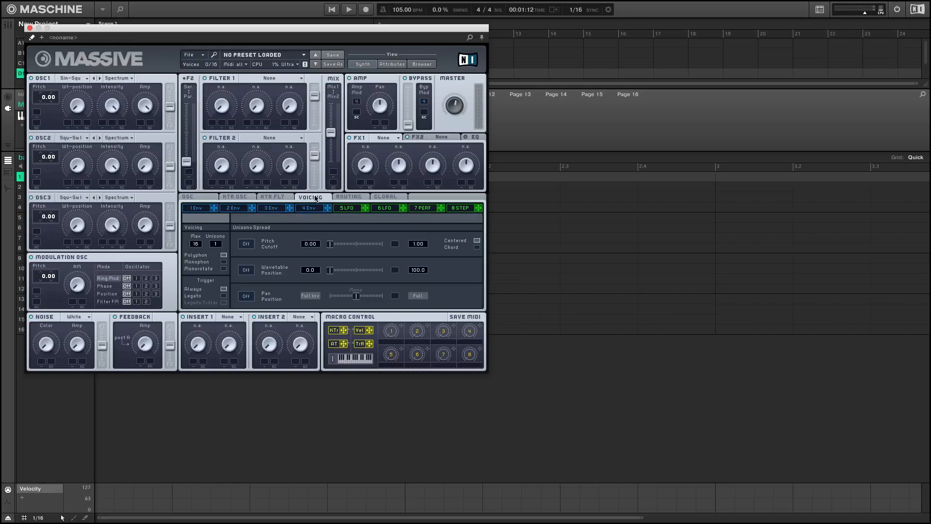
pyautogui.click(223, 268)
pyautogui.click(223, 302)
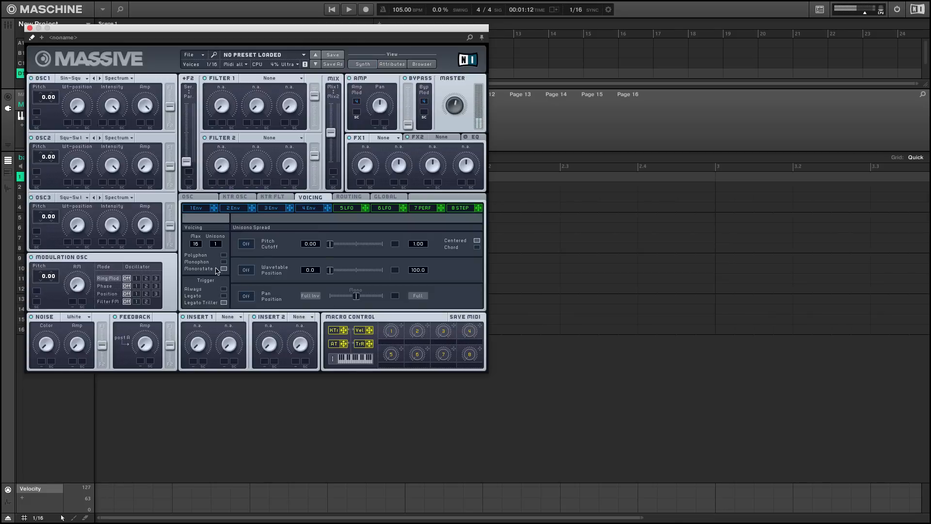
pyautogui.click(205, 198)
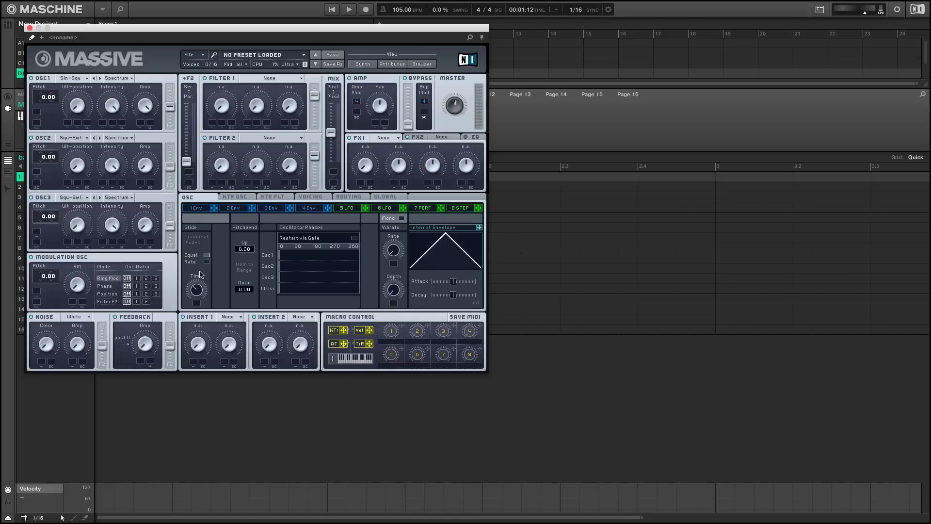
pyautogui.click(311, 199)
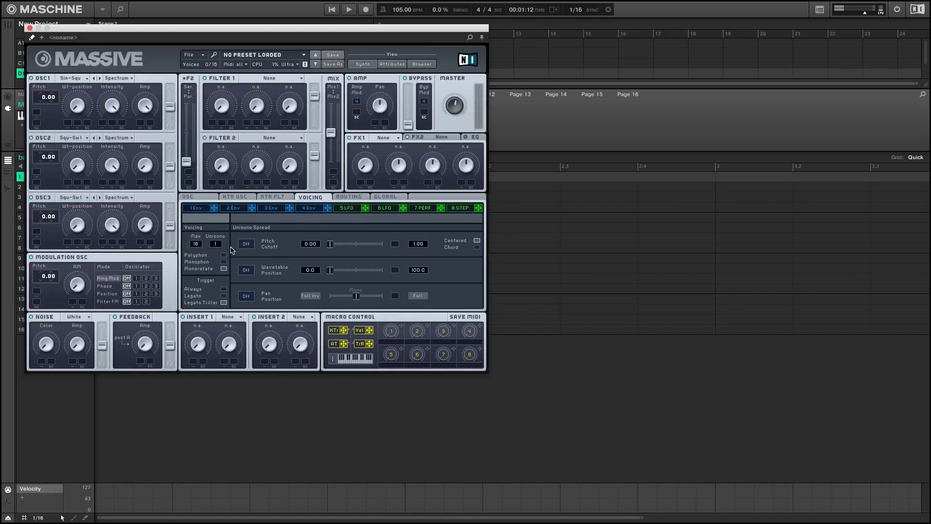
# Try different voicing and trigger combinations, ending with Monophon voicing and the Always trigger
pyautogui.click(223, 295)
pyautogui.click(223, 262)
pyautogui.click(223, 302)
pyautogui.click(224, 268)
pyautogui.click(223, 295)
pyautogui.click(223, 255)
pyautogui.click(224, 288)
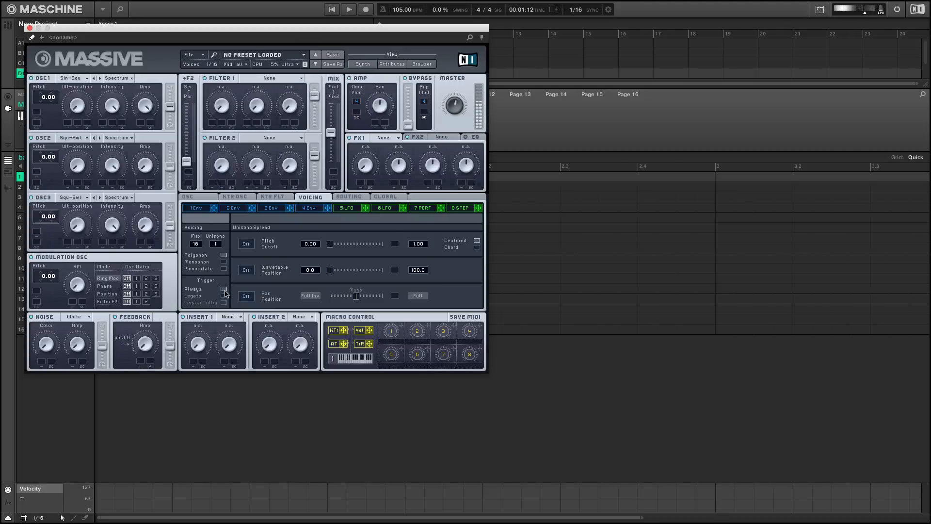
pyautogui.click(223, 263)
# Try oscillator 1's pitch at -12.00 and return it to 0.00
pyautogui.moveTo(38, 104); pyautogui.dragTo(43, 109)
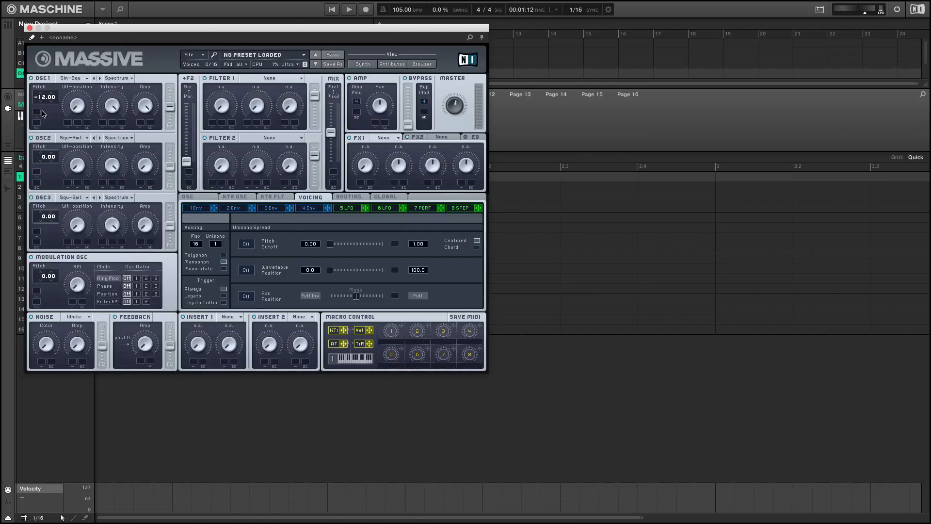
pyautogui.click(41, 103)
pyautogui.moveTo(42, 105); pyautogui.dragTo(41, 89)
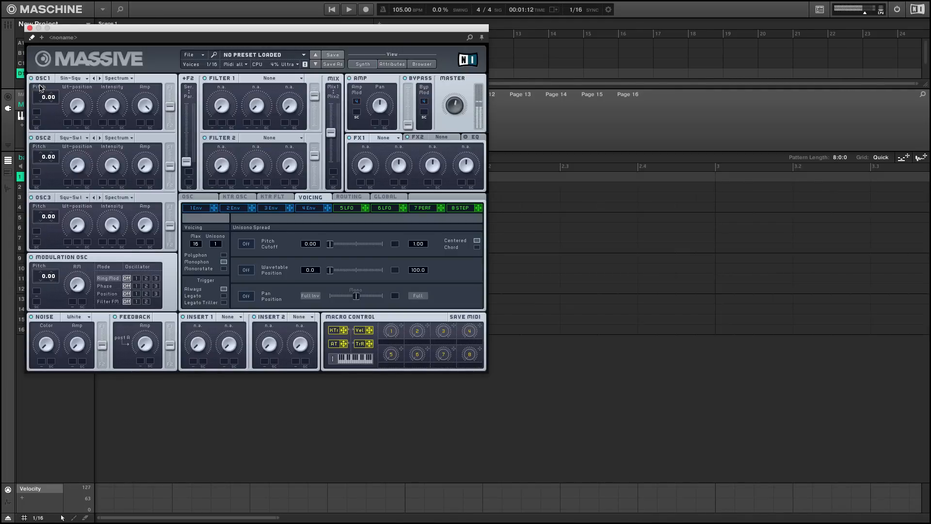
# Record a first take of the base line in the eight-bar pattern and undo it
pyautogui.press('r')
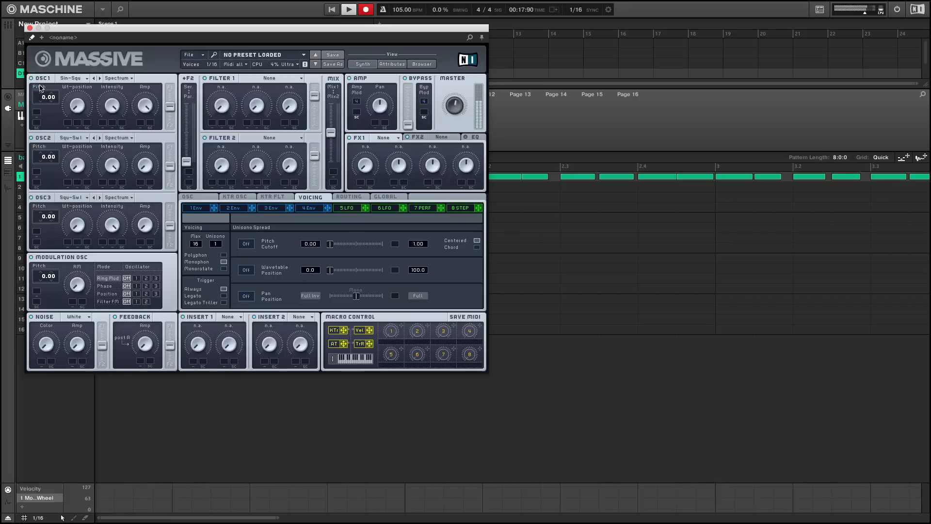
pyautogui.press('space')
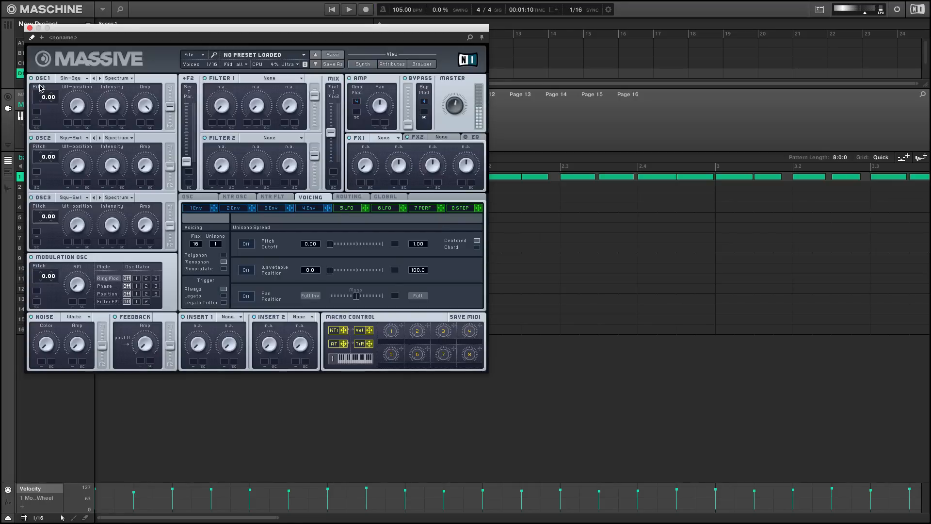
pyautogui.press('super+z')
# Record the base line again across the eight-bar pattern and play it back
pyautogui.press('r')
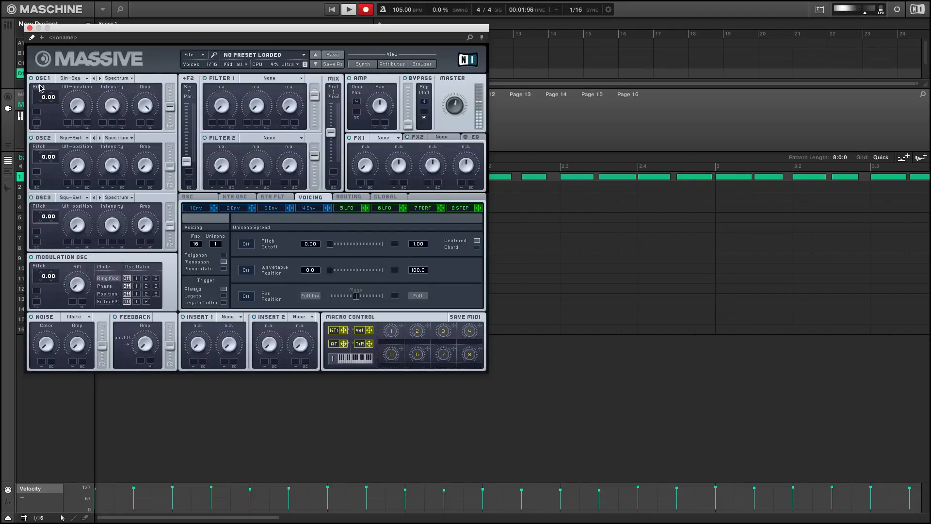
pyautogui.press('r')
pyautogui.press('space')
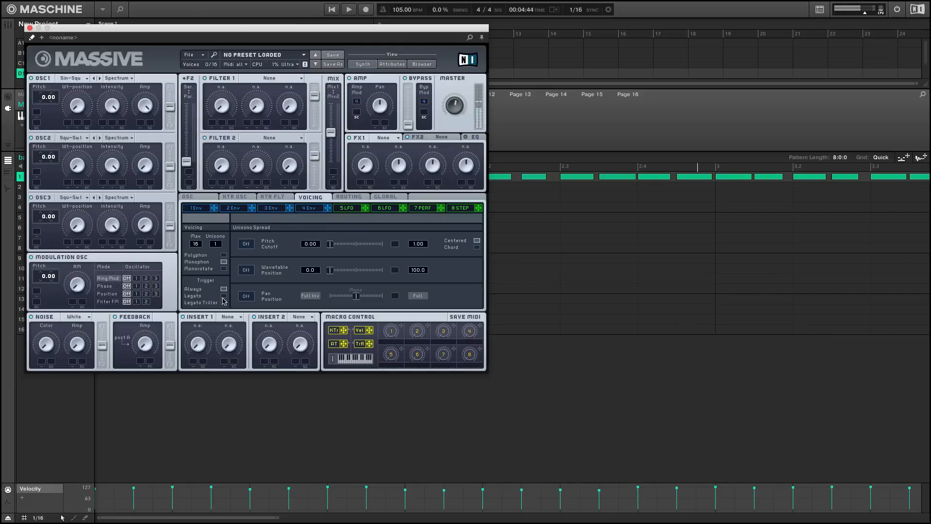
pyautogui.press('space')
pyautogui.press('space')
# Look through the sampler parameter pages of the Kick BoomPap 1 sound in the drums group
pyautogui.press('Right')
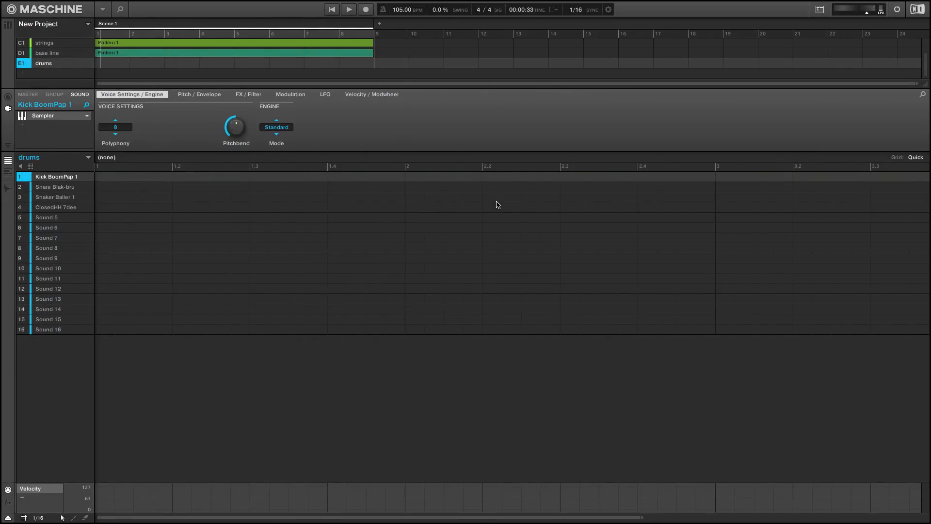
pyautogui.press('Right')
pyautogui.press('Right')
pyautogui.press('Right')
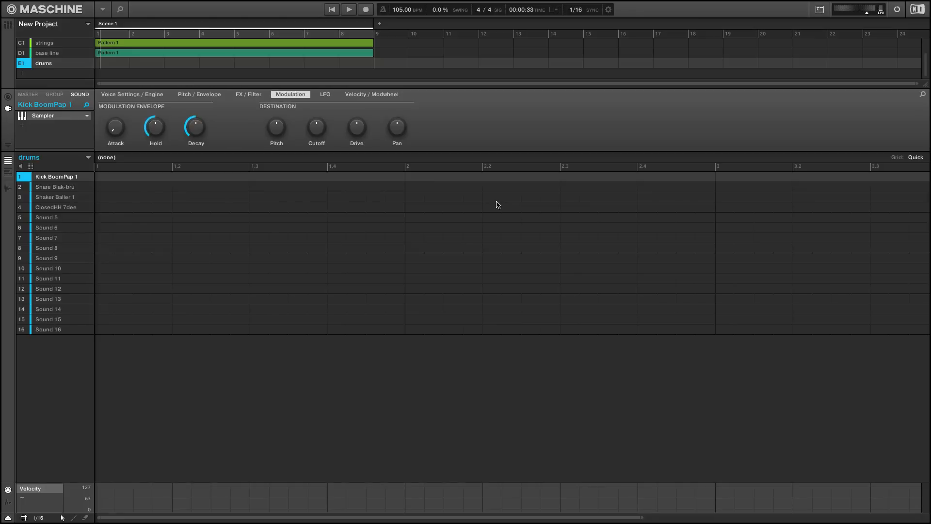
pyautogui.press('Left')
pyautogui.press('Left')
pyautogui.press('Left')
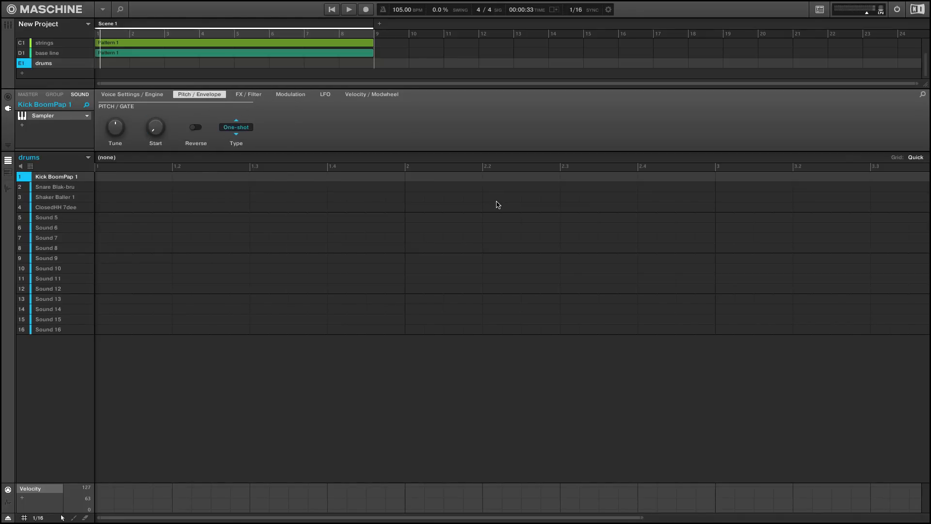
pyautogui.press('Right')
pyautogui.press('Right')
pyautogui.press('Right')
pyautogui.press('Left')
pyautogui.press('Right')
pyautogui.press('Right')
# Set the amplitude envelope type of Kick BoomPap 1 to AHD
pyautogui.press('Left')
pyautogui.press('Left')
pyautogui.press('Left')
pyautogui.press('Left')
pyautogui.press('Right')
pyautogui.press('Down')
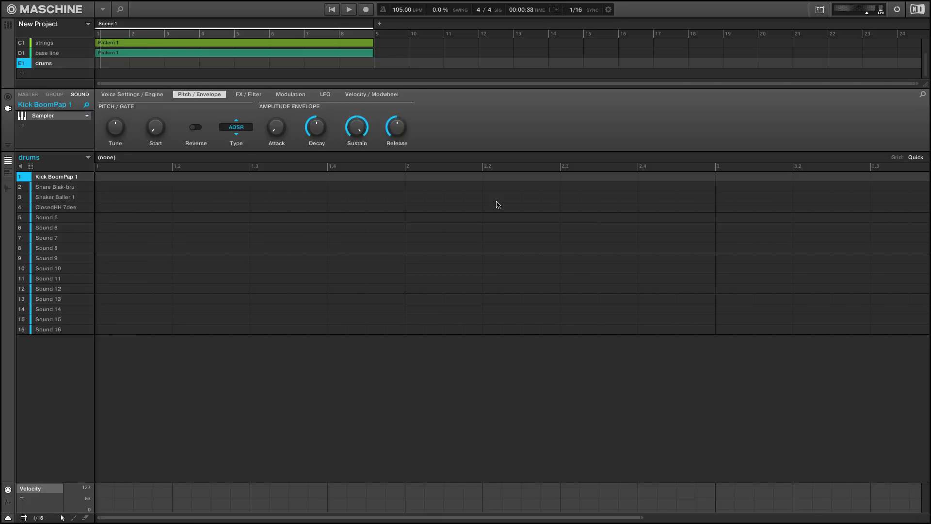
pyautogui.press('Down')
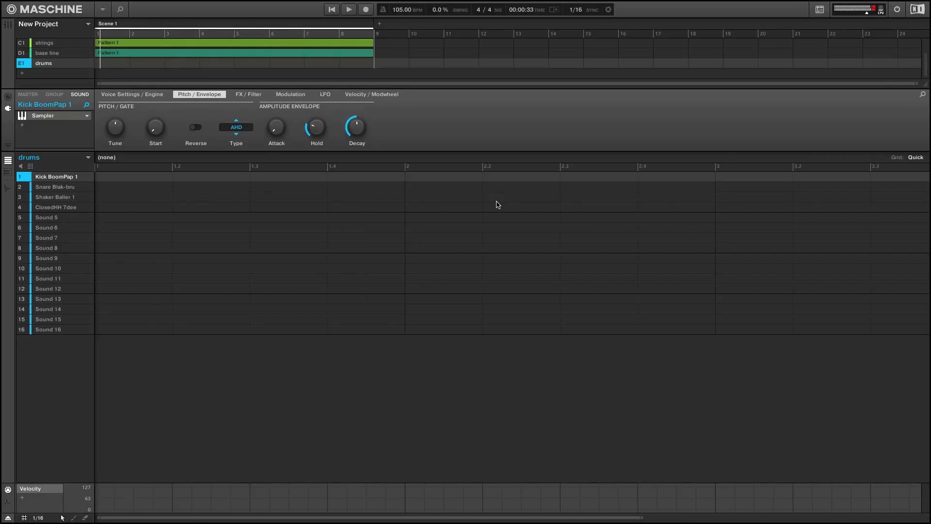
# Record the kick, snare, shaker and closed hi-hat parts into an eight-bar drums pattern and play it back
pyautogui.press('Down')
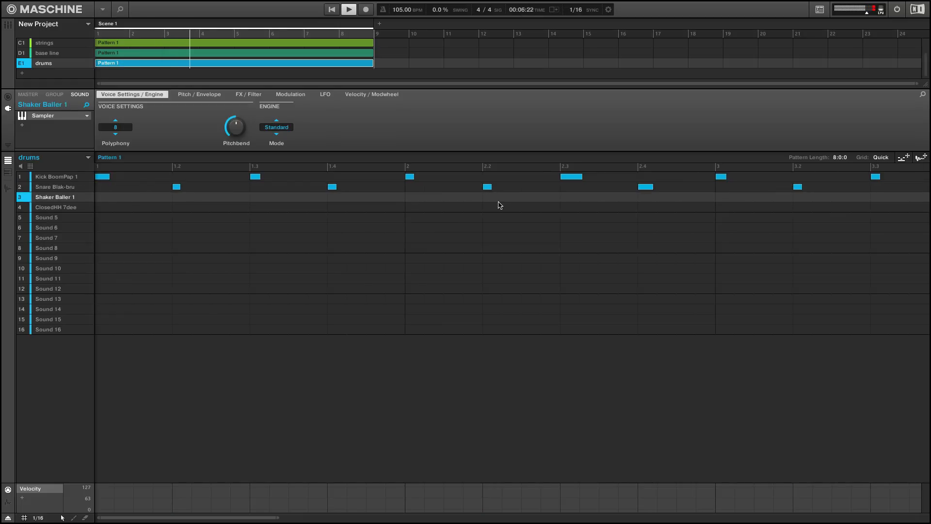
pyautogui.press('space')
pyautogui.hotkey('shift', 'r')
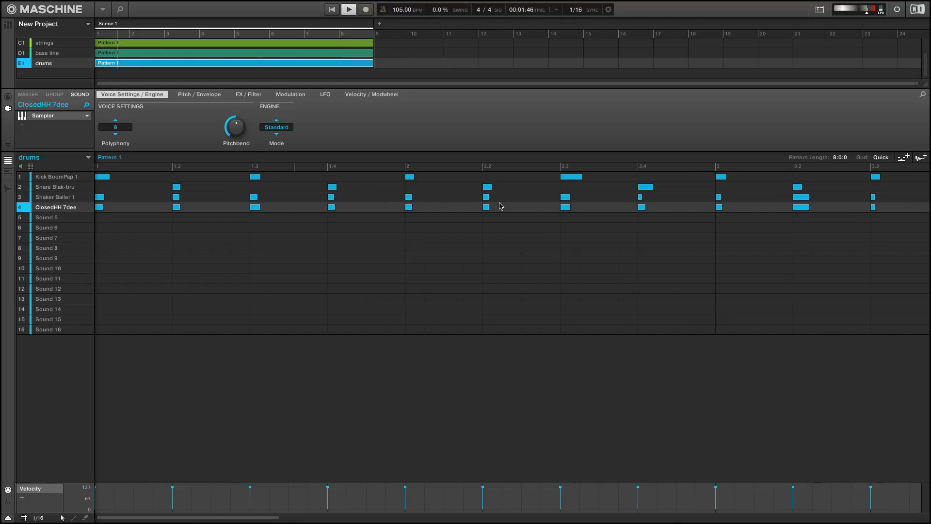
pyautogui.press('space')
pyautogui.press('z')
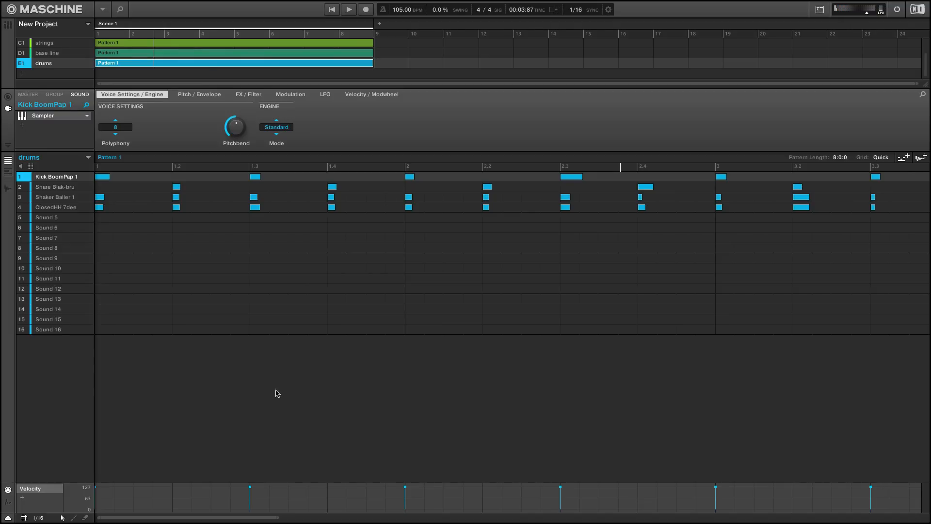
# Select the empty Sound 5 slot in the drums group and open the browser
pyautogui.moveTo(272, 517); pyautogui.dragTo(445, 518)
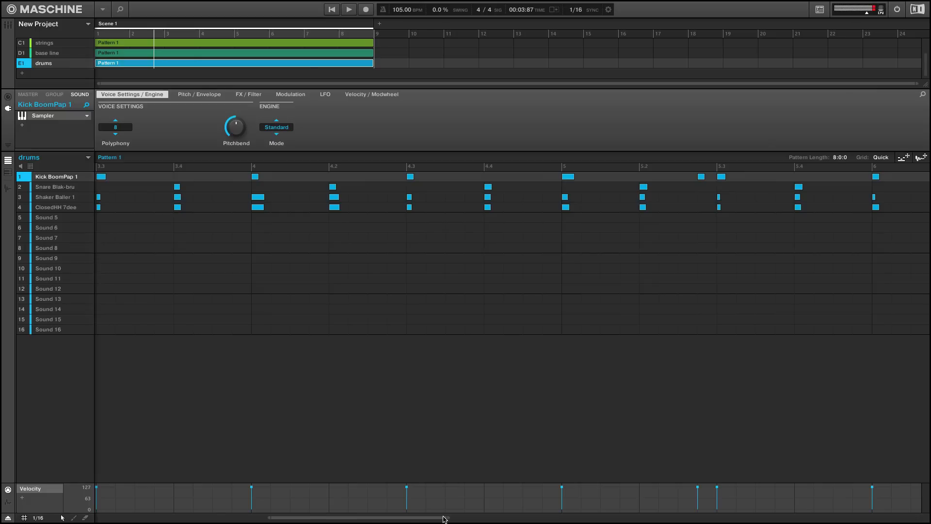
pyautogui.press('Down')
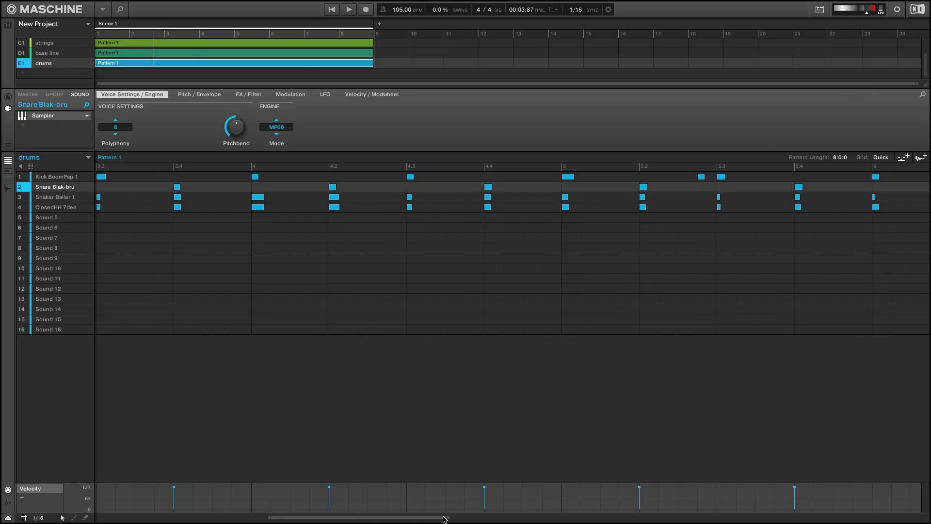
pyautogui.press('Down')
pyautogui.press('Down')
pyautogui.press('Down')
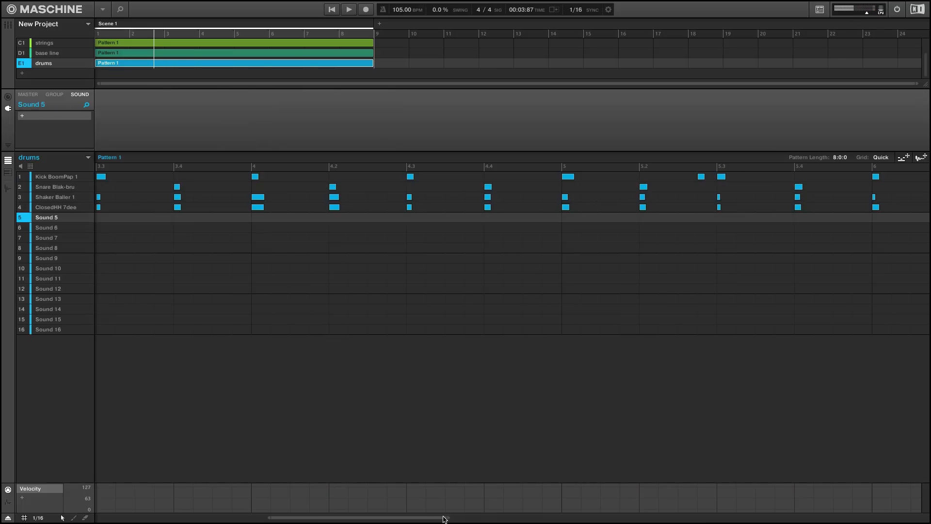
pyautogui.click(115, 13)
# Look through the library's sample products and type filters for another drum sound
pyautogui.click(46, 64)
pyautogui.click(88, 43)
pyautogui.click(105, 64)
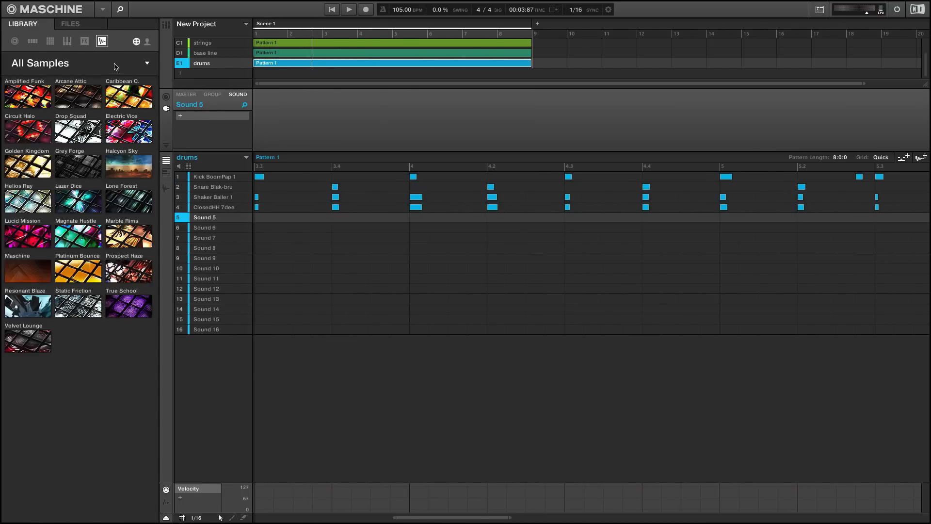
pyautogui.click(73, 41)
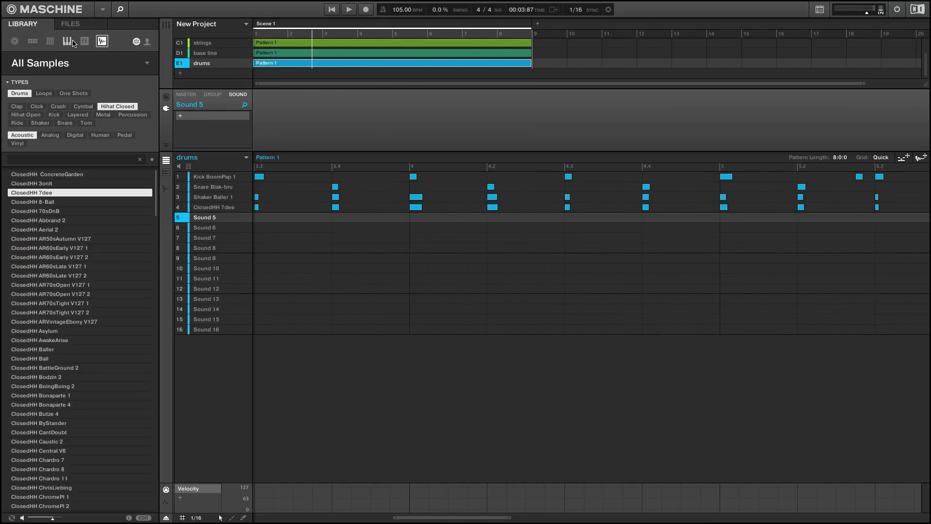
pyautogui.click(98, 65)
pyautogui.click(84, 64)
pyautogui.click(84, 69)
pyautogui.click(147, 43)
# Open the 808's folder of the Trap Music Drum kit, inside the Trap folder of ARK 3 Samples
pyautogui.click(72, 25)
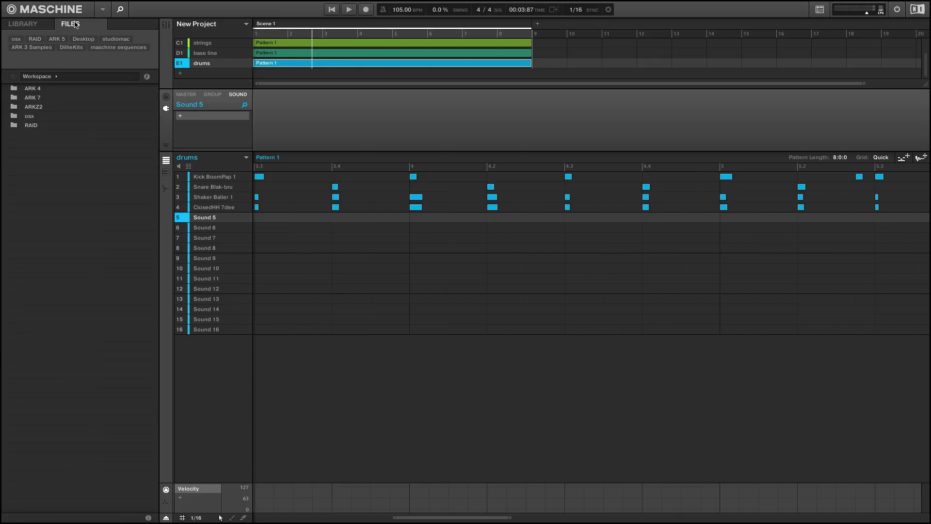
pyautogui.click(34, 48)
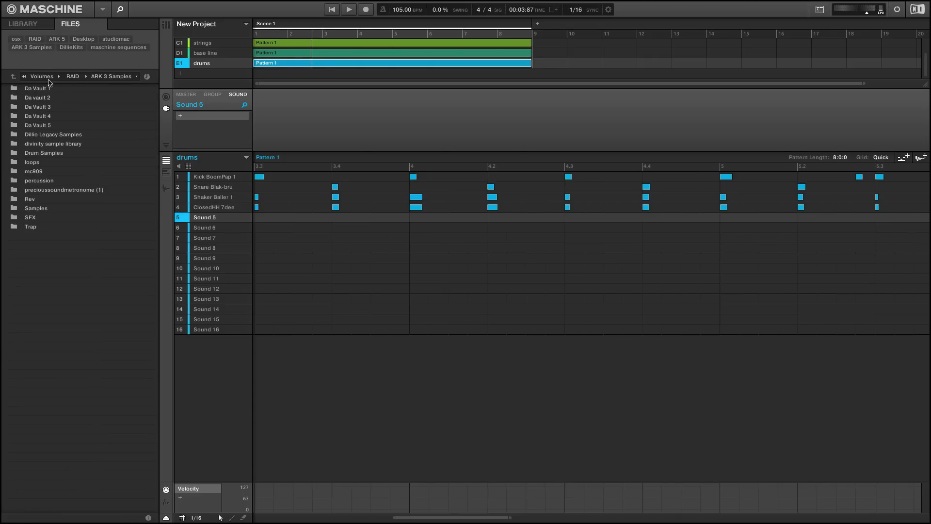
pyautogui.doubleClick(30, 226)
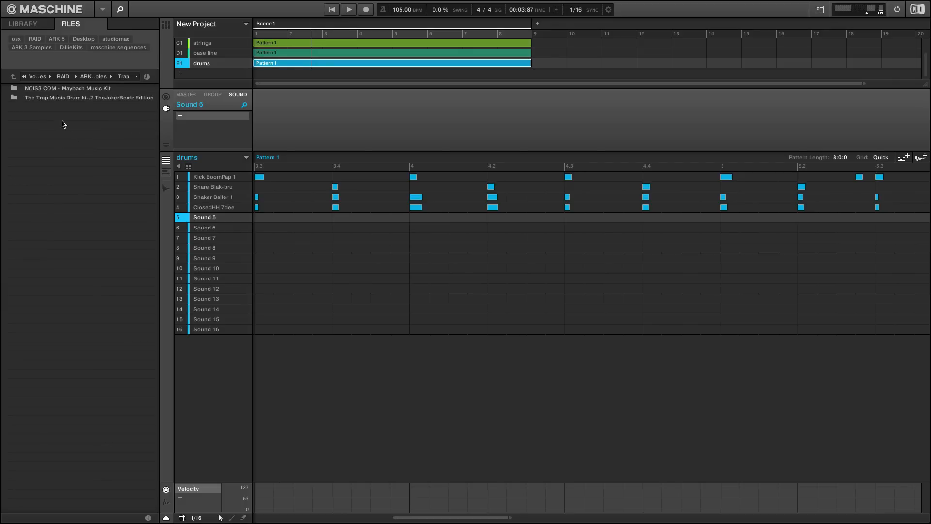
pyautogui.doubleClick(56, 95)
pyautogui.click(52, 90)
pyautogui.doubleClick(53, 92)
# Audition several 808 samples and load 808 (7).wav into Sound 5
pyautogui.click(68, 161)
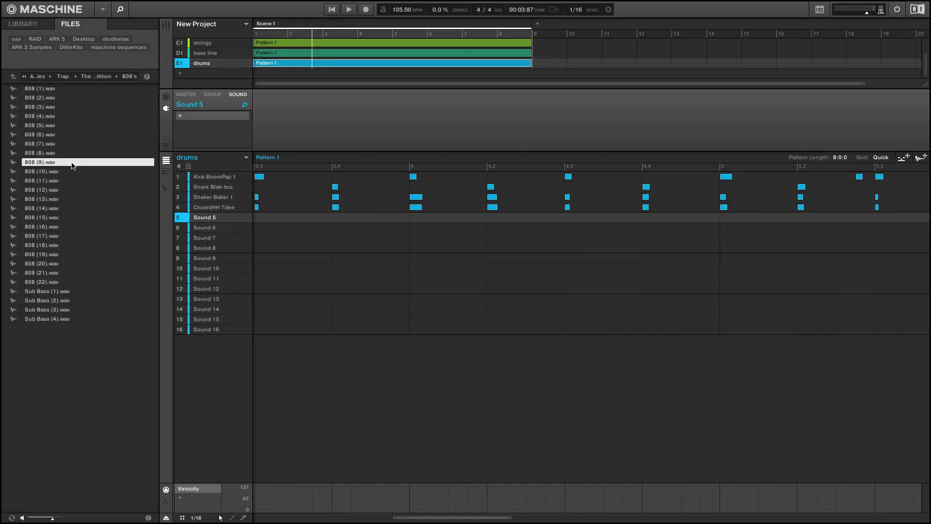
pyautogui.click(53, 125)
pyautogui.click(54, 134)
pyautogui.click(53, 144)
pyautogui.moveTo(52, 145); pyautogui.dragTo(218, 218)
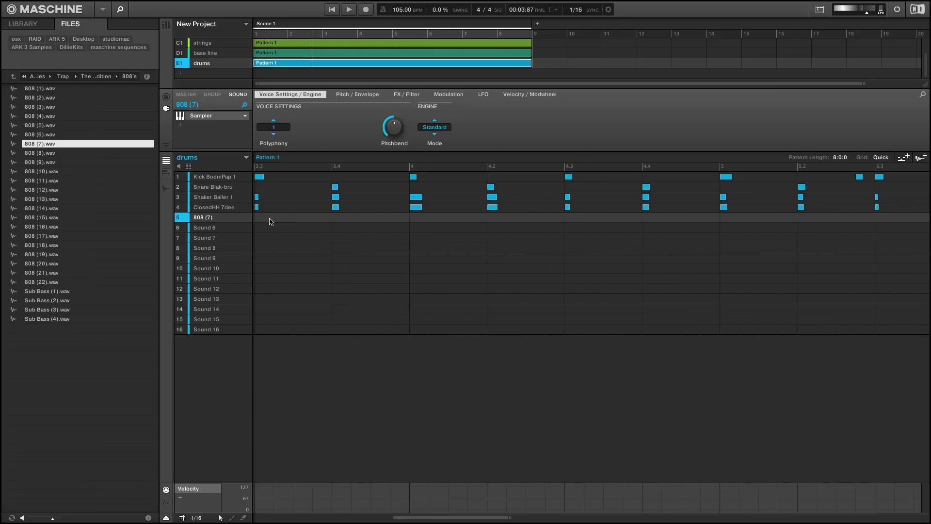
# Audition more 808 samples, replace the fifth drum sound with 808 (11).wav and lower its tuning slightly
pyautogui.click(51, 153)
pyautogui.click(53, 163)
pyautogui.click(53, 172)
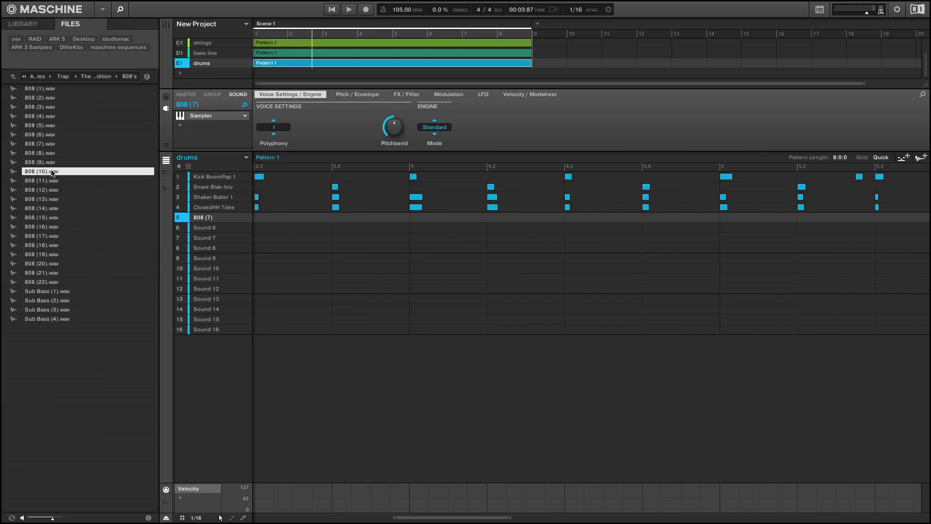
pyautogui.click(53, 181)
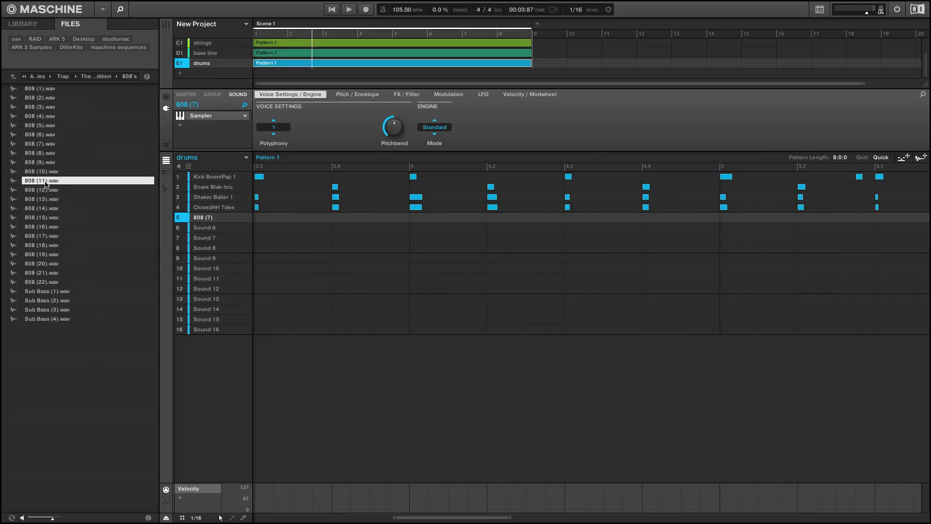
pyautogui.moveTo(47, 182); pyautogui.dragTo(219, 218)
pyautogui.press('Right')
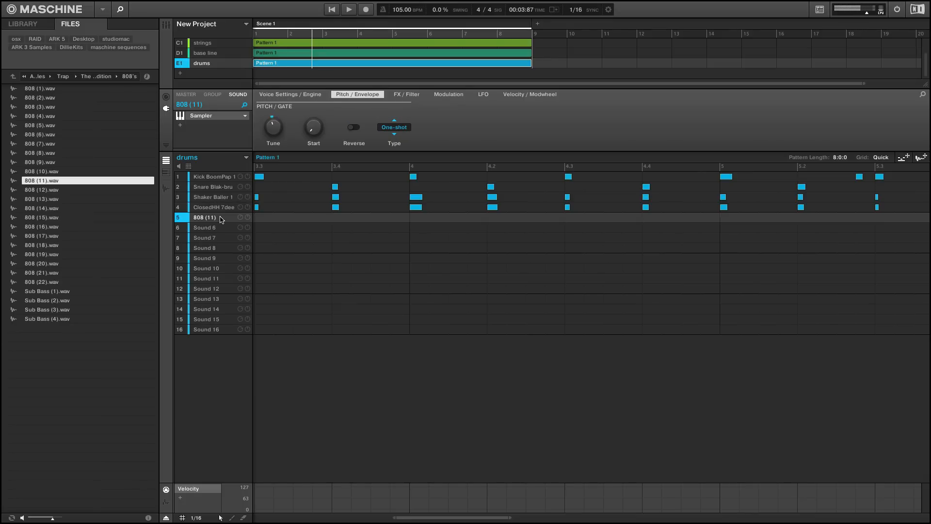
# Run a recording pass on the drums pattern with the 808 sound selected, hiding the browser to widen the pattern view
pyautogui.press('super+r')
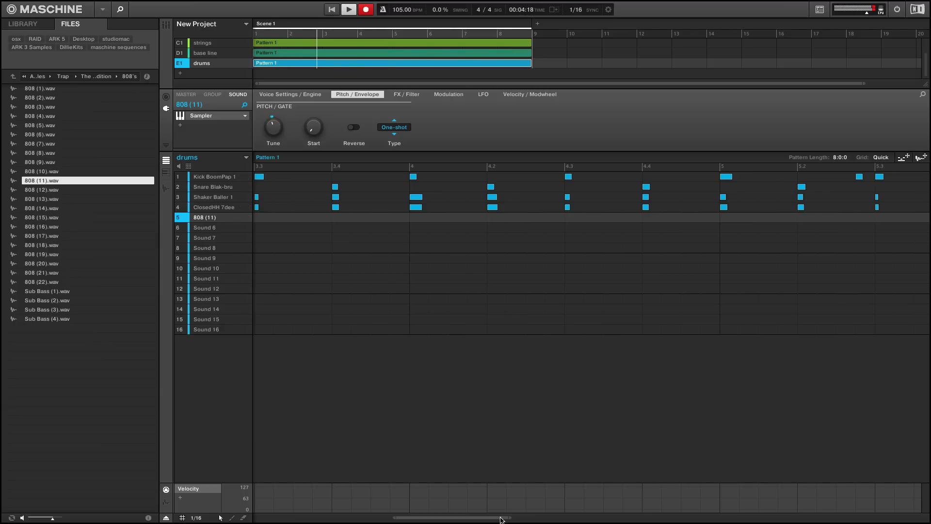
pyautogui.moveTo(511, 518); pyautogui.dragTo(696, 480)
pyautogui.click(121, 10)
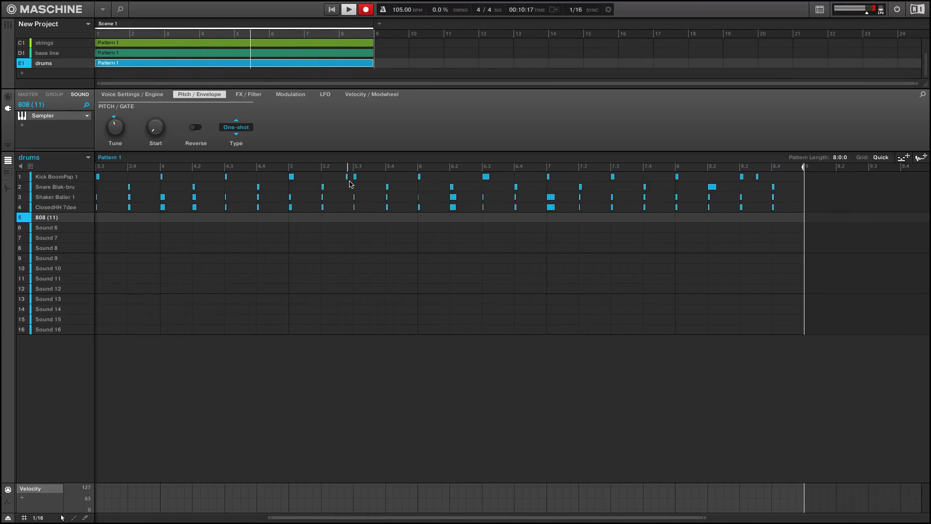
pyautogui.press('space')
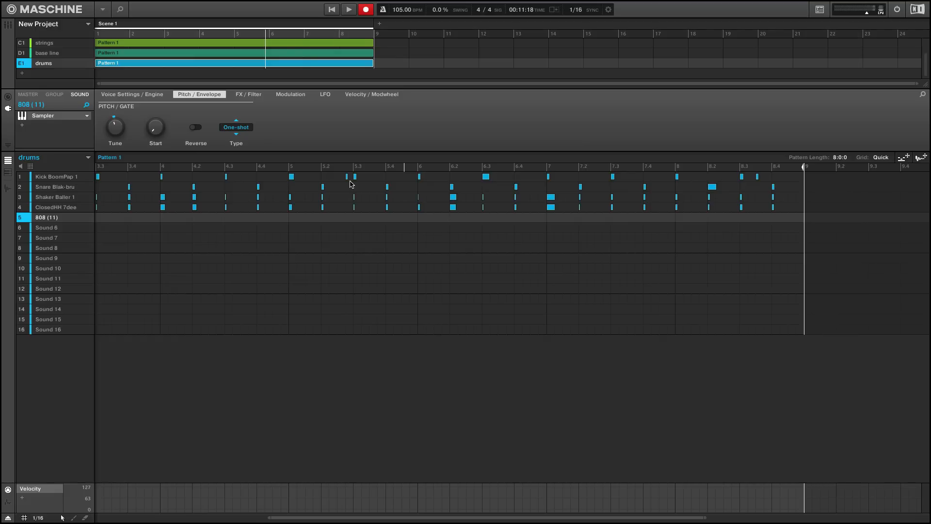
# Select the kick sound, run the drums pattern again with recording enabled, and turn recording off and stop playback
pyautogui.click(352, 181)
pyautogui.press('space')
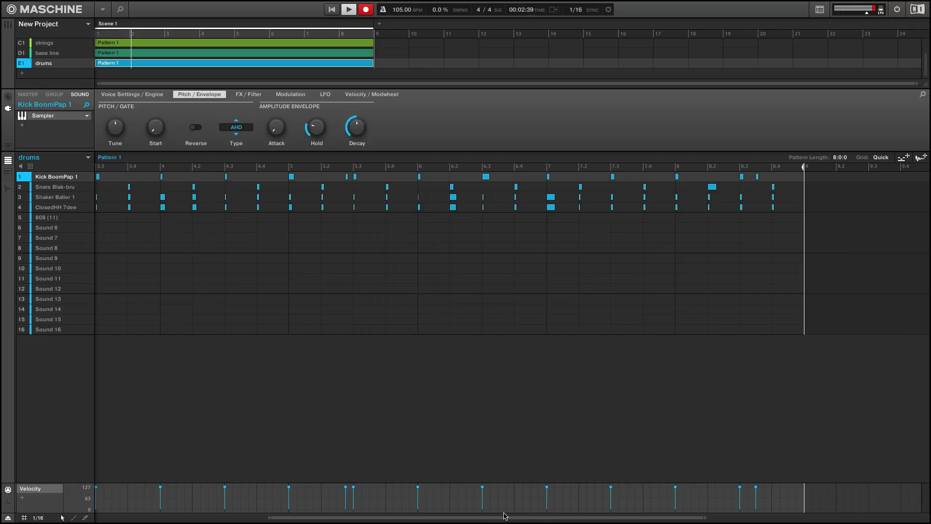
pyautogui.moveTo(518, 519); pyautogui.dragTo(515, 519)
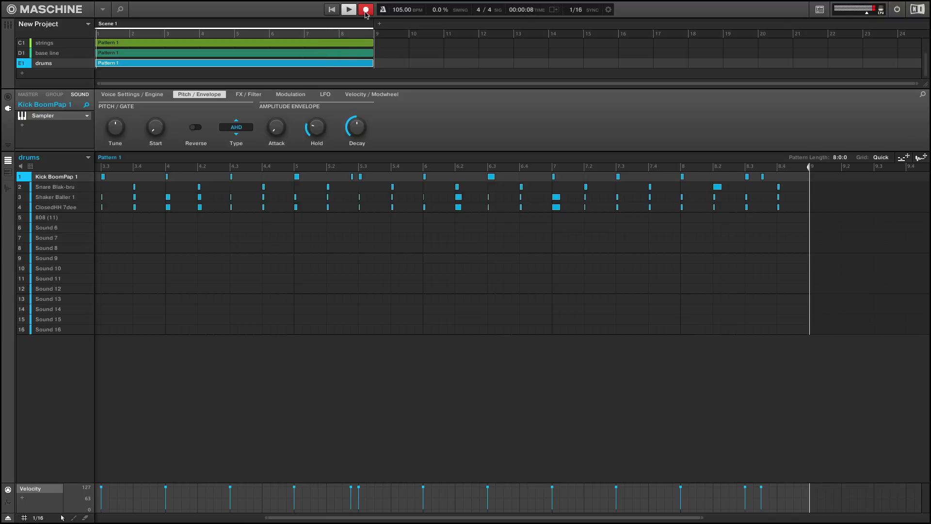
pyautogui.click(366, 10)
pyautogui.press('space')
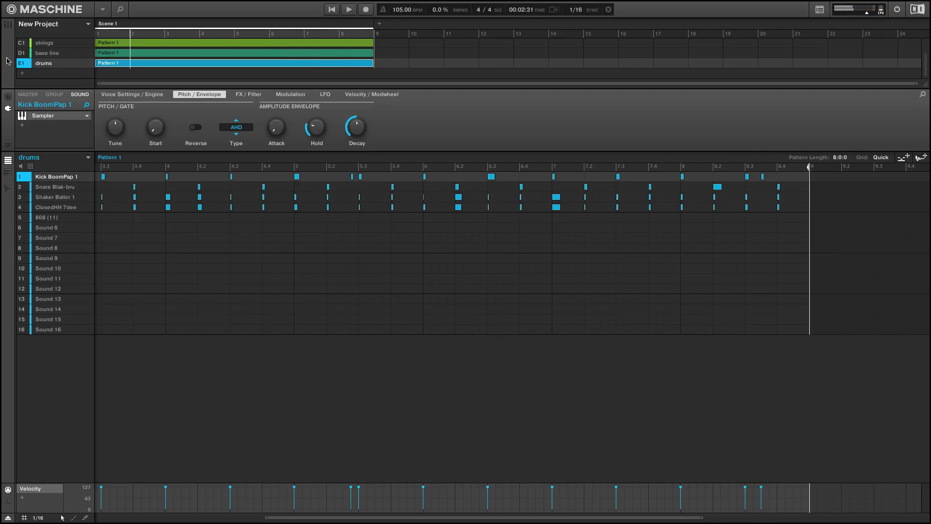
# Reopen the browser's sample library and audition the acoustic crash samples, including Crash HustleBoom, Crash Power and Crash GuerillaLoon 2
pyautogui.click(116, 12)
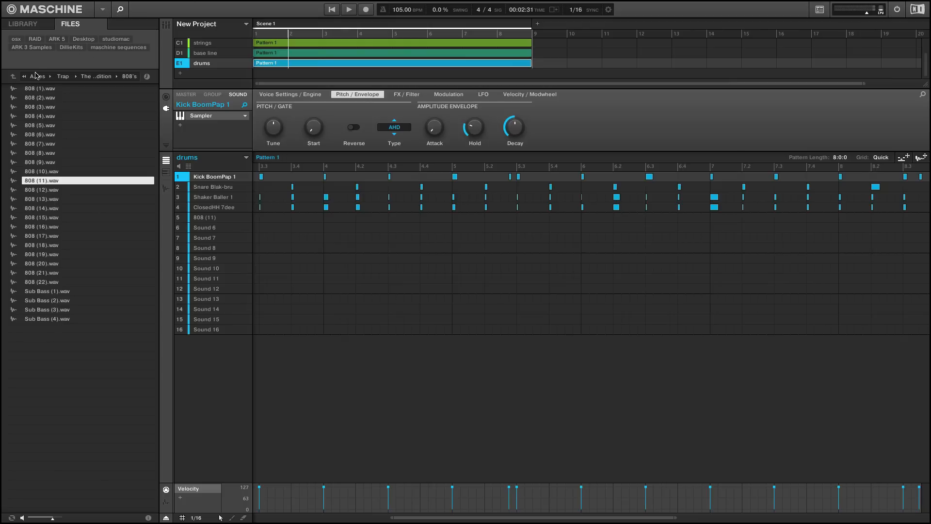
pyautogui.click(47, 51)
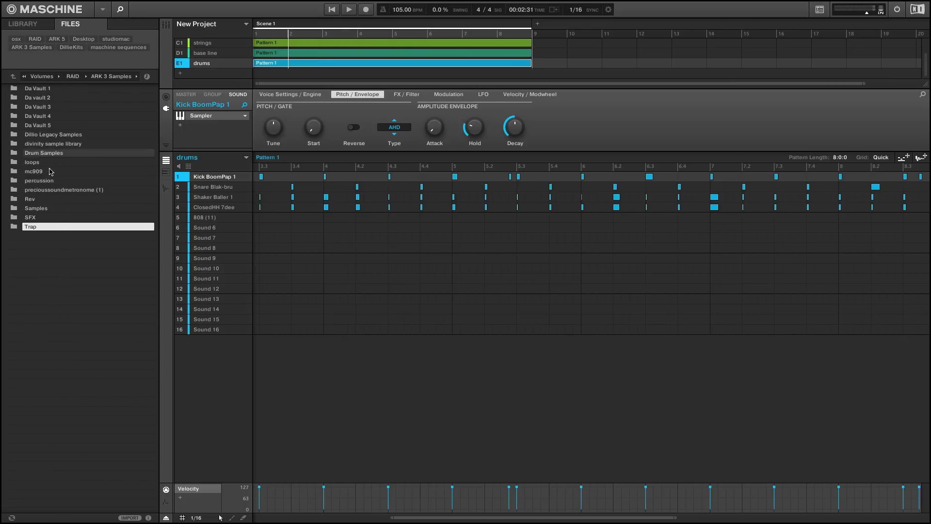
pyautogui.click(34, 27)
pyautogui.click(58, 106)
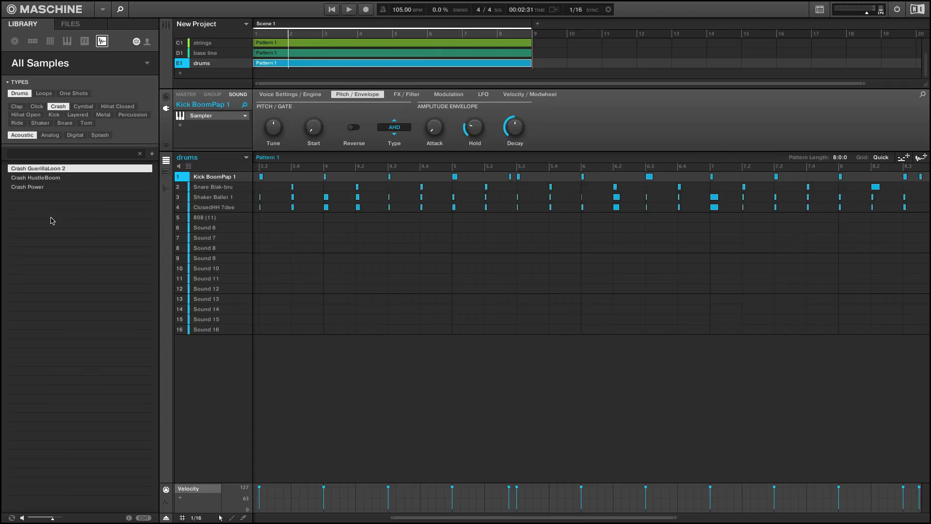
pyautogui.click(39, 176)
pyautogui.click(40, 189)
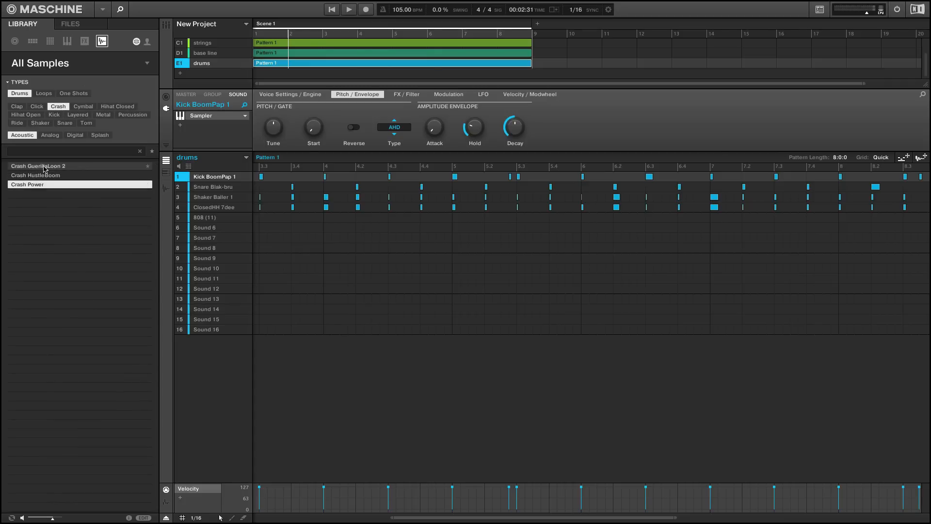
pyautogui.click(44, 167)
# Limit the sample library to the Maschine product's Cymbal drums and audition the first China cymbals
pyautogui.click(60, 65)
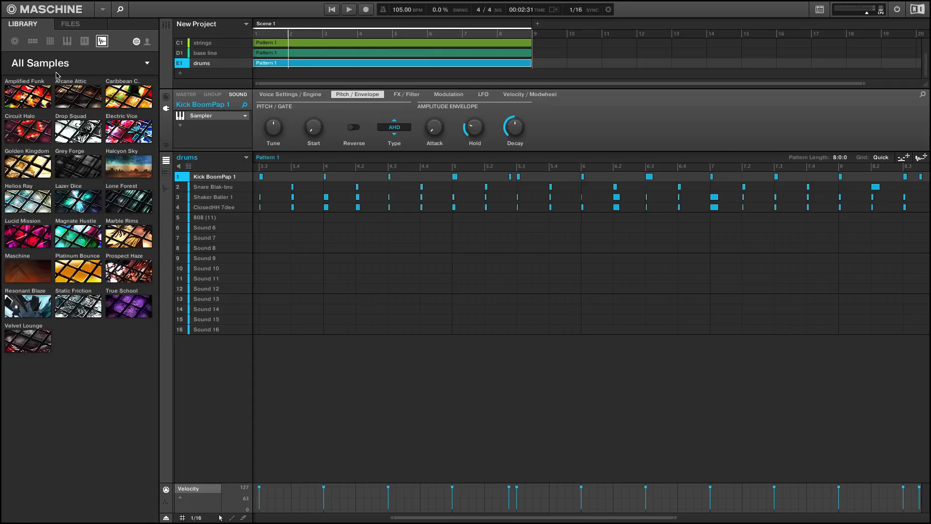
pyautogui.click(40, 272)
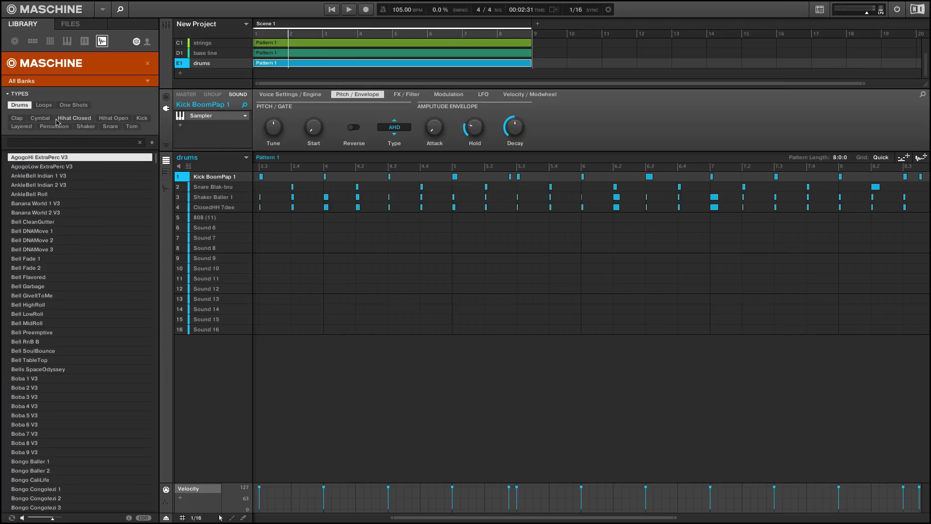
pyautogui.click(40, 118)
pyautogui.press('Down')
pyautogui.press('Down')
pyautogui.press('Down')
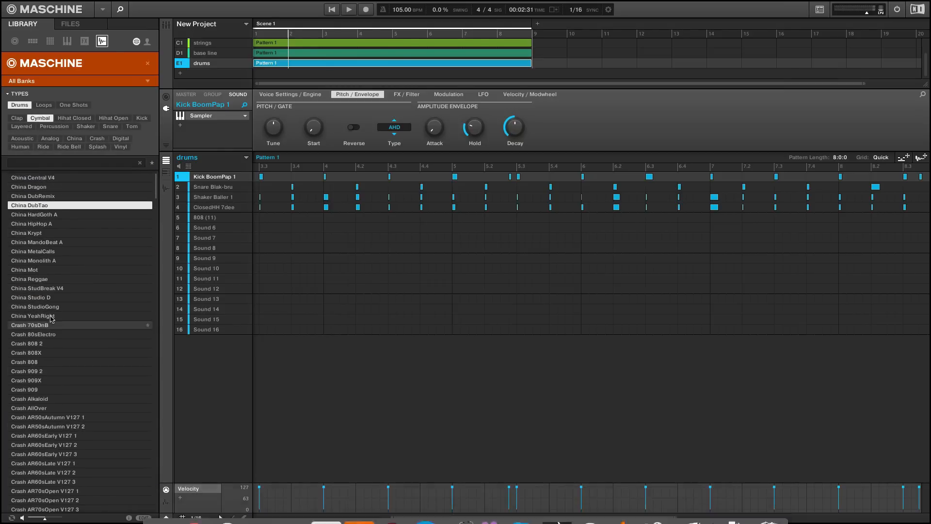
pyautogui.press('Down')
pyautogui.press('Down')
pyautogui.press('Down')
pyautogui.press('Down')
# Narrow the cymbals to Acoustic and audition China samples from China DubRemix through China Reggae
pyautogui.press('Down')
pyautogui.click(22, 138)
pyautogui.click(47, 198)
pyautogui.press('Down')
pyautogui.press('Down')
pyautogui.press('Down')
pyautogui.press('Down')
pyautogui.press('Down')
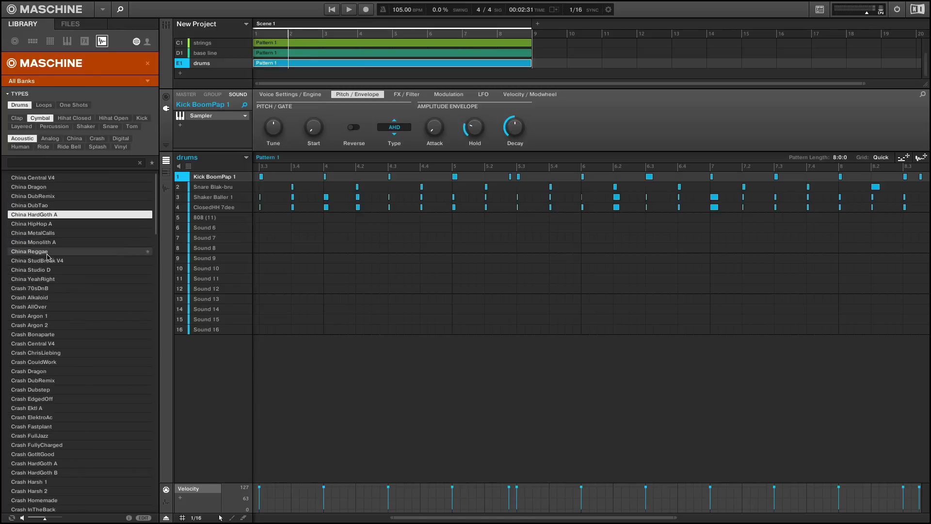
pyautogui.press('Down')
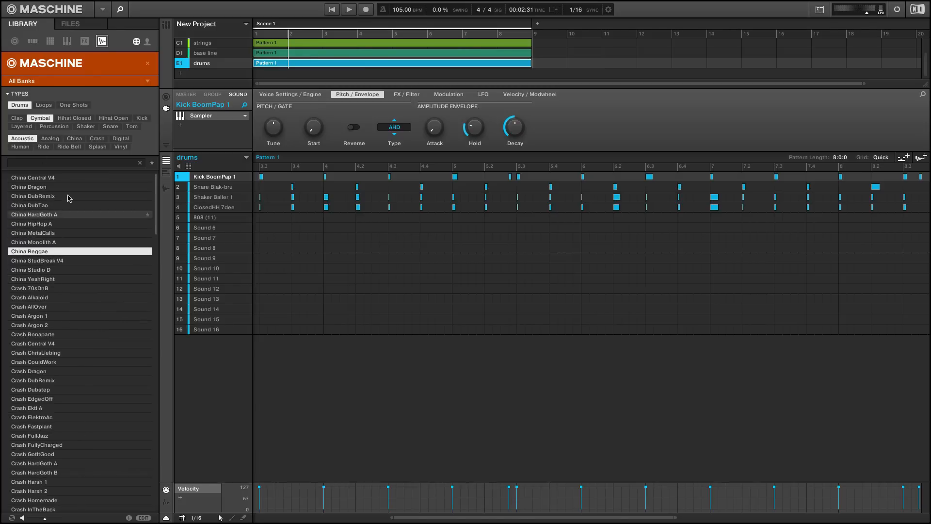
# Filter the cymbals to Crash, load Crash AR50sAutumn V127 1 into Sound 6, and replace it with Crash Argon 1
pyautogui.click(92, 139)
pyautogui.click(47, 197)
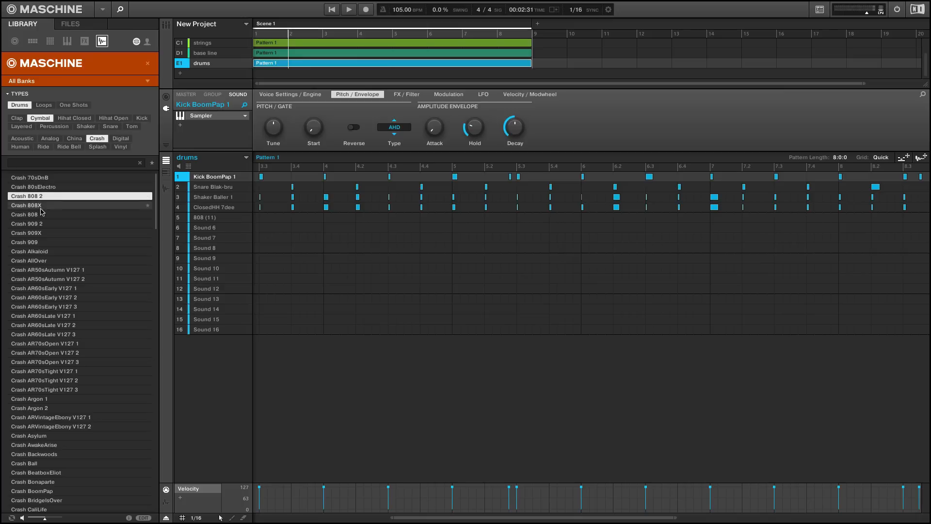
pyautogui.click(46, 271)
pyautogui.moveTo(46, 270); pyautogui.dragTo(240, 228)
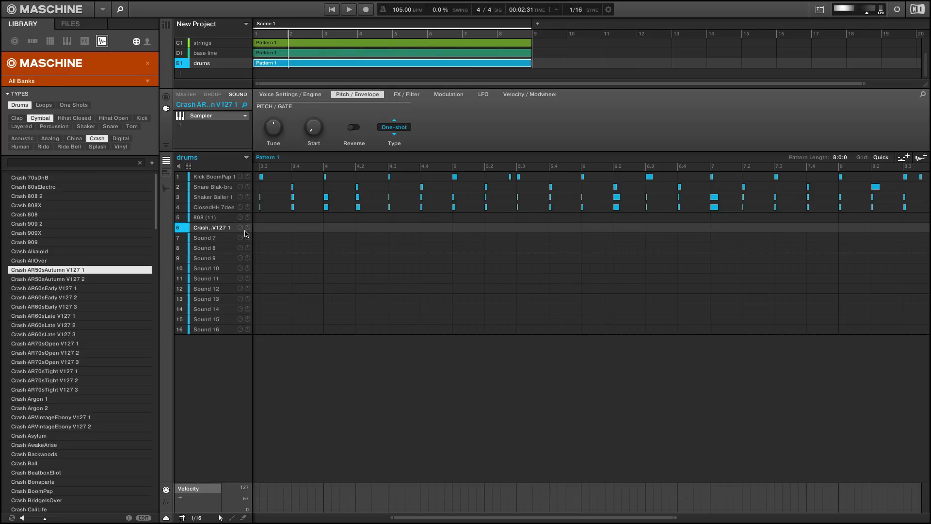
pyautogui.click(62, 399)
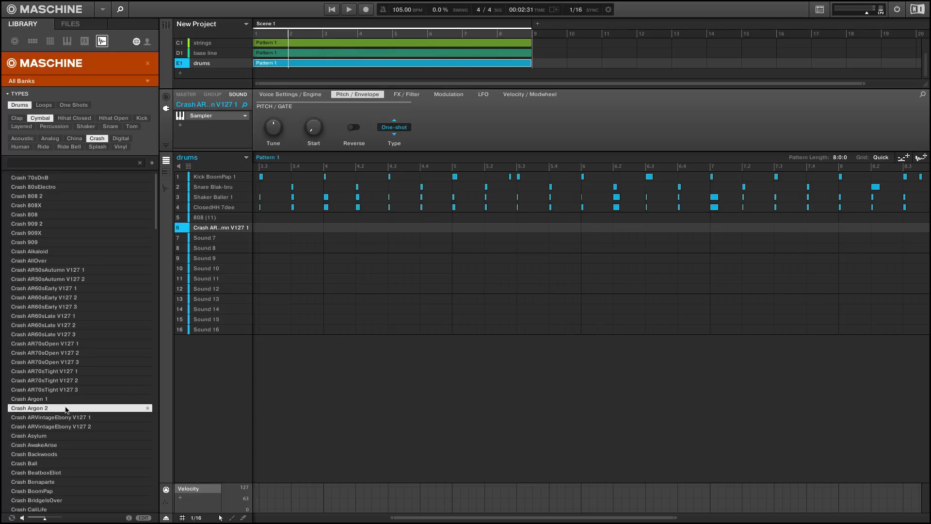
pyautogui.moveTo(45, 400); pyautogui.dragTo(236, 234)
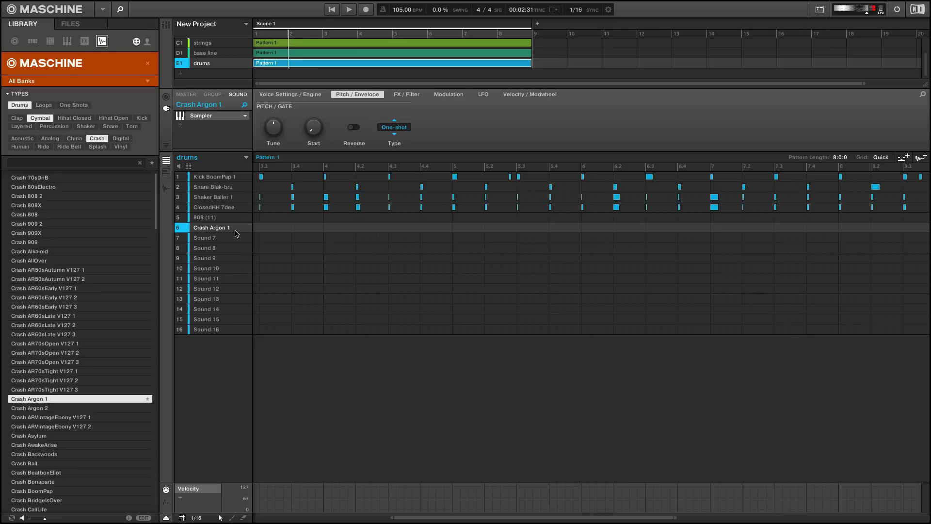
# Hide the browser and play the drums pattern from the start with the crash sound selected
pyautogui.hotkey('ctrl', 'shift', 'space')
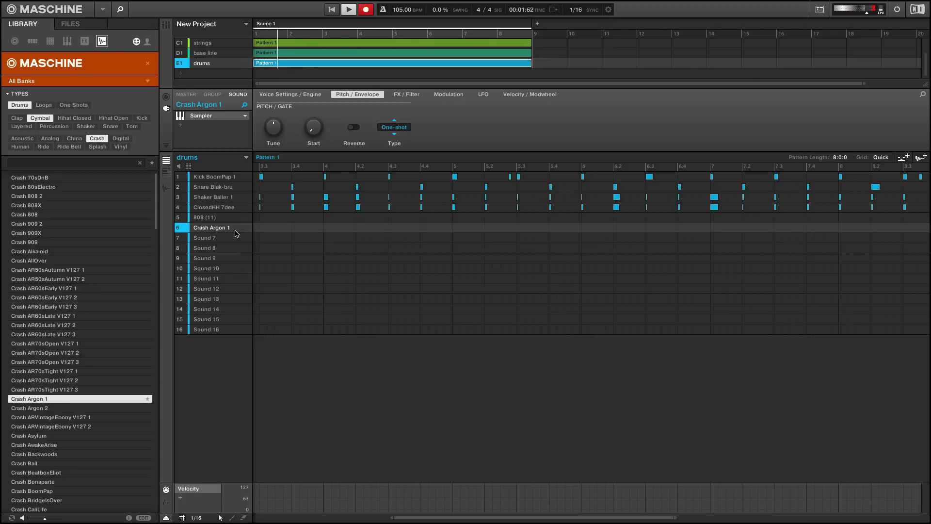
pyautogui.hotkey('ctrl', 'space')
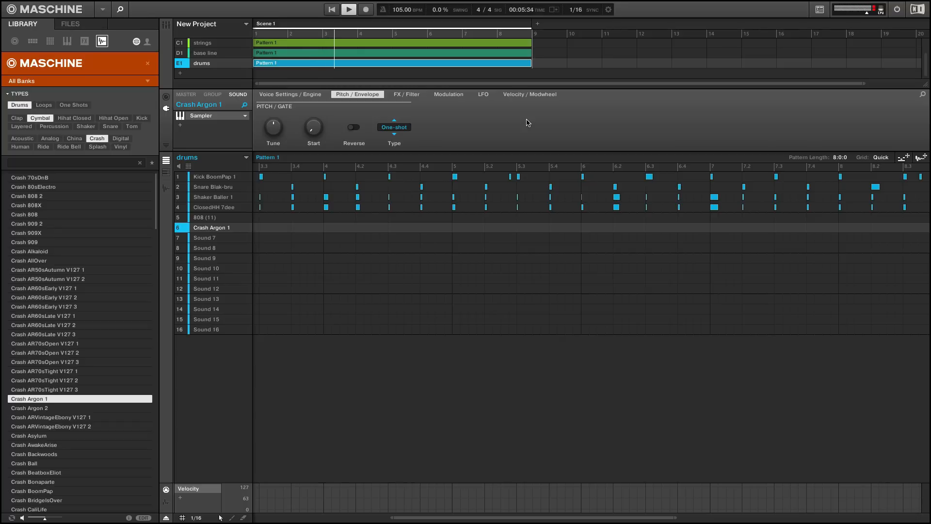
pyautogui.press('space')
pyautogui.click(120, 10)
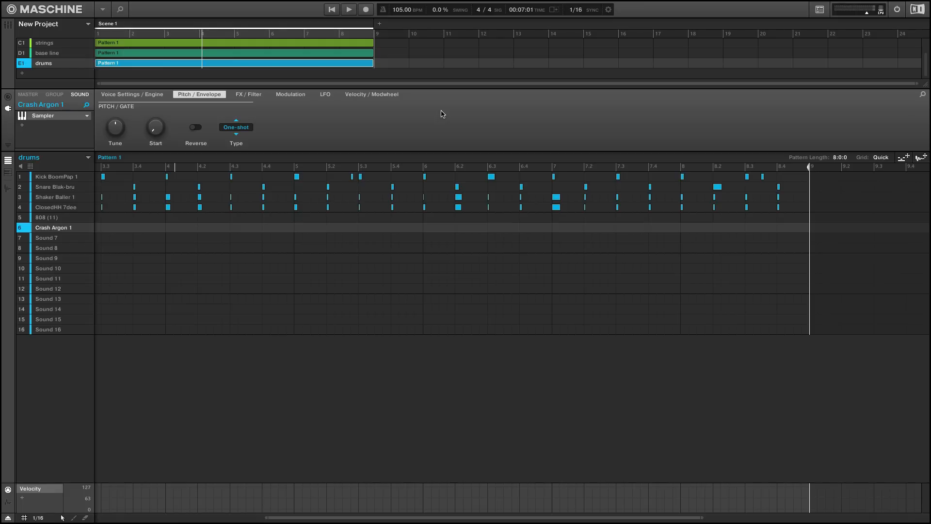
pyautogui.press('space')
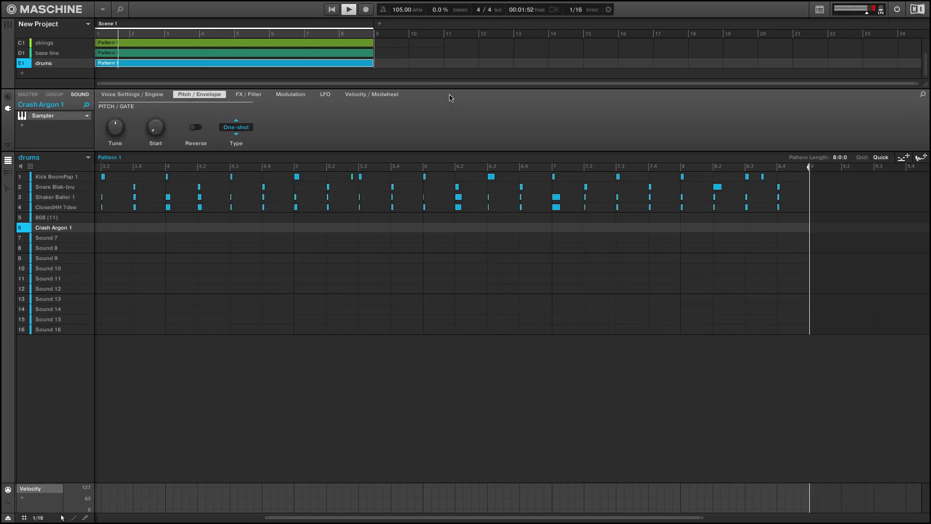